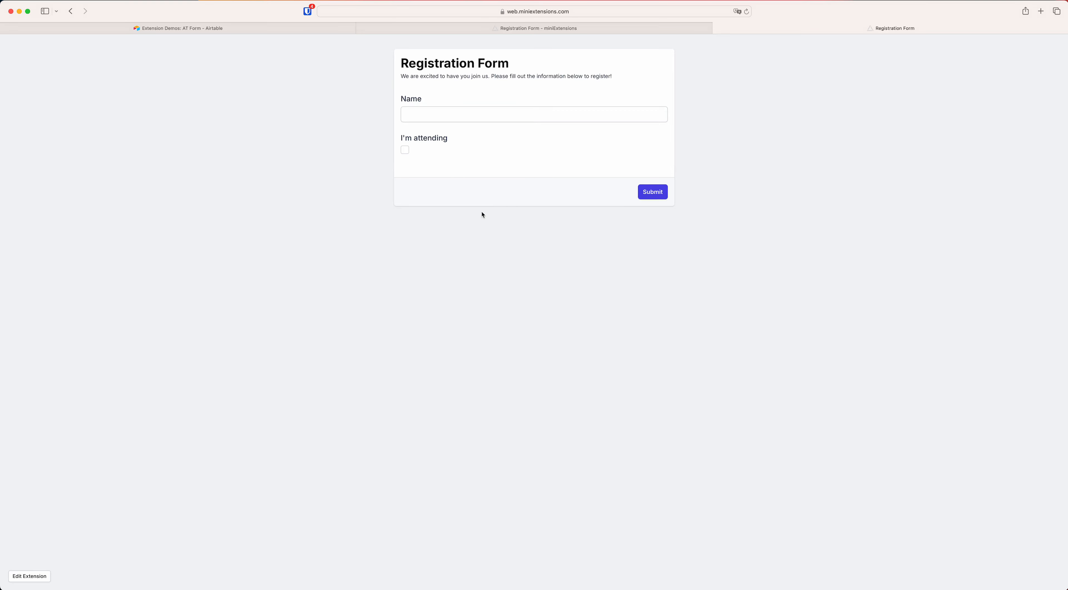
# - Submit the registration form with the registrant's name, I'm attending checked and Salad as the food option, and close the submitted form
pyautogui.click(468, 114)
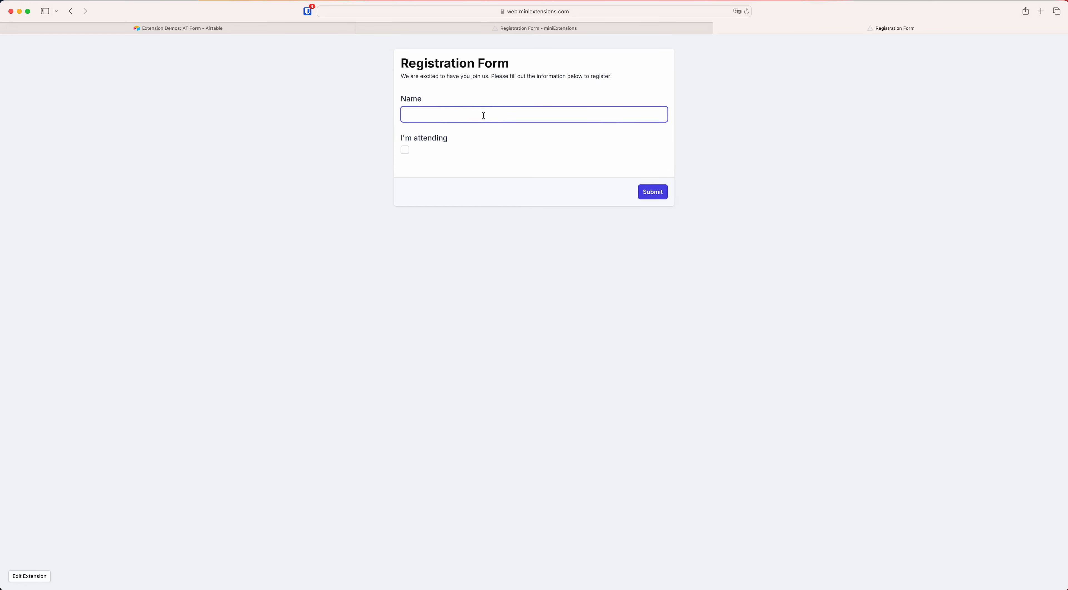
pyautogui.write('Jane Doe')
pyautogui.click(405, 151)
pyautogui.click(424, 185)
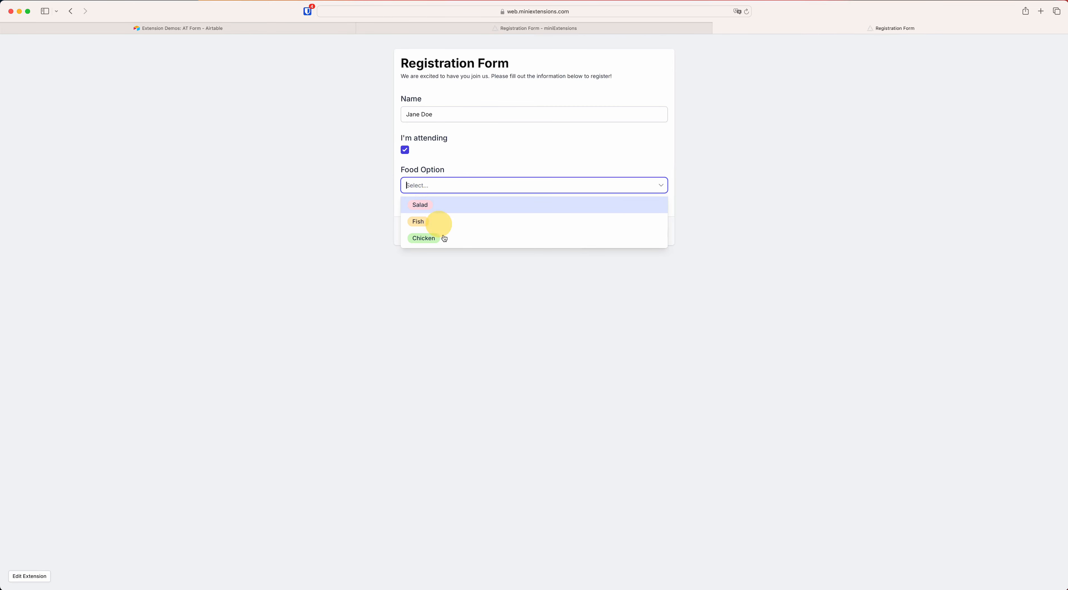
pyautogui.click(447, 211)
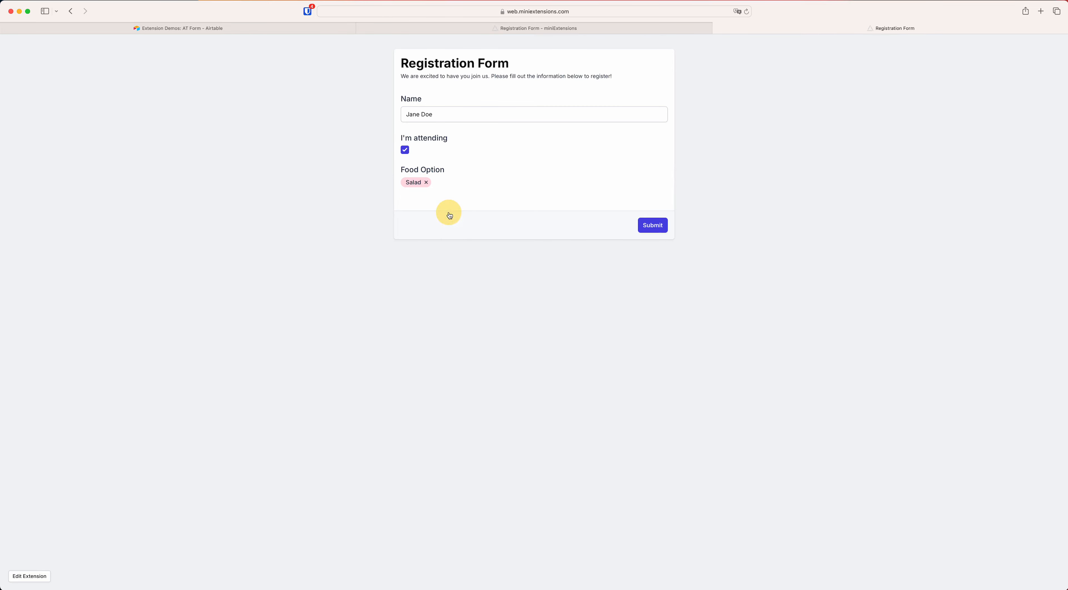
pyautogui.click(657, 228)
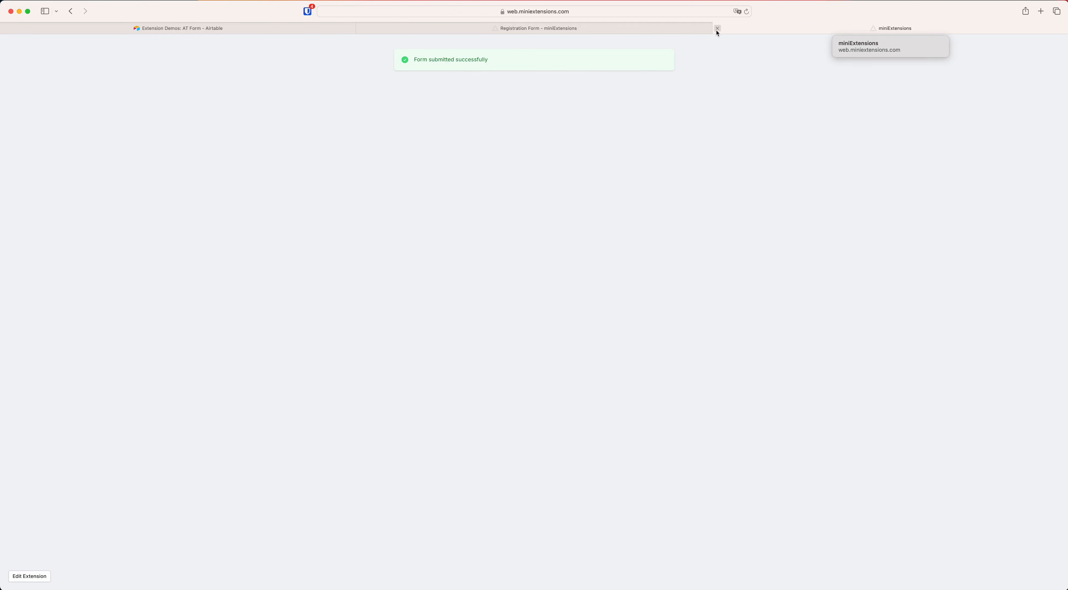
pyautogui.click(717, 28)
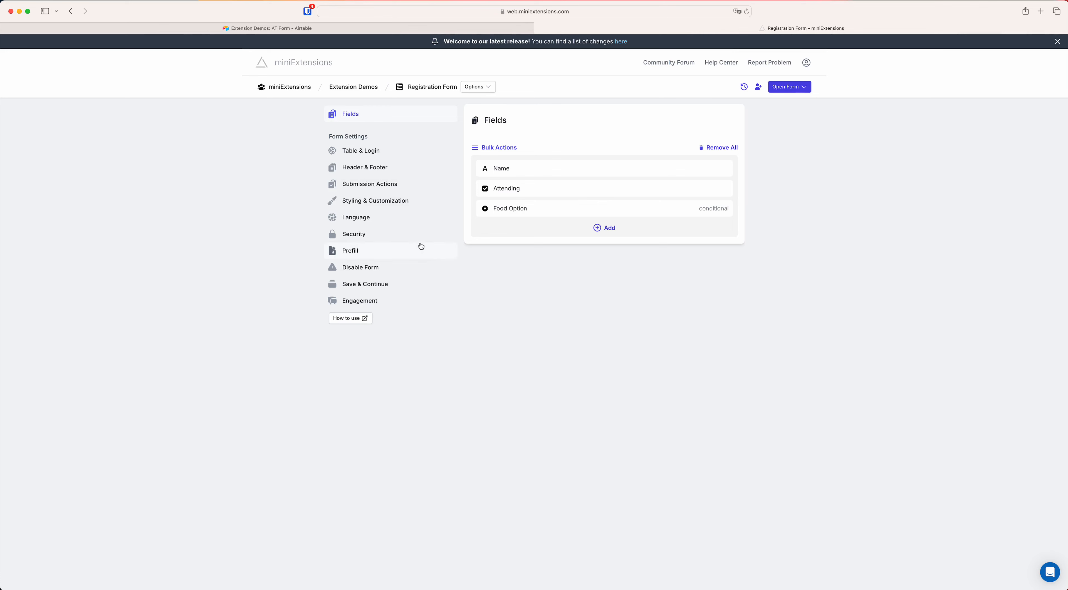
# - Enable showing a read-only version of the record after submission in the Registration Form's submission actions
pyautogui.click(389, 186)
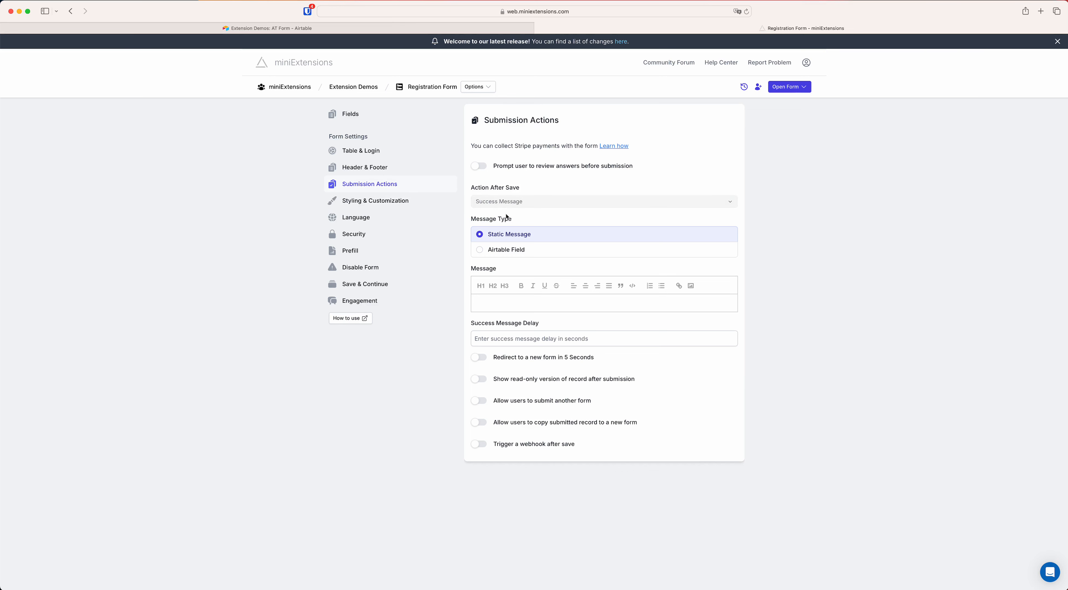
pyautogui.click(481, 286)
pyautogui.click(480, 302)
pyautogui.click(480, 381)
# - Open the form for creating records and submit it with a second registrant's name, attendance checked and Fish as the food option
pyautogui.click(791, 87)
pyautogui.click(794, 107)
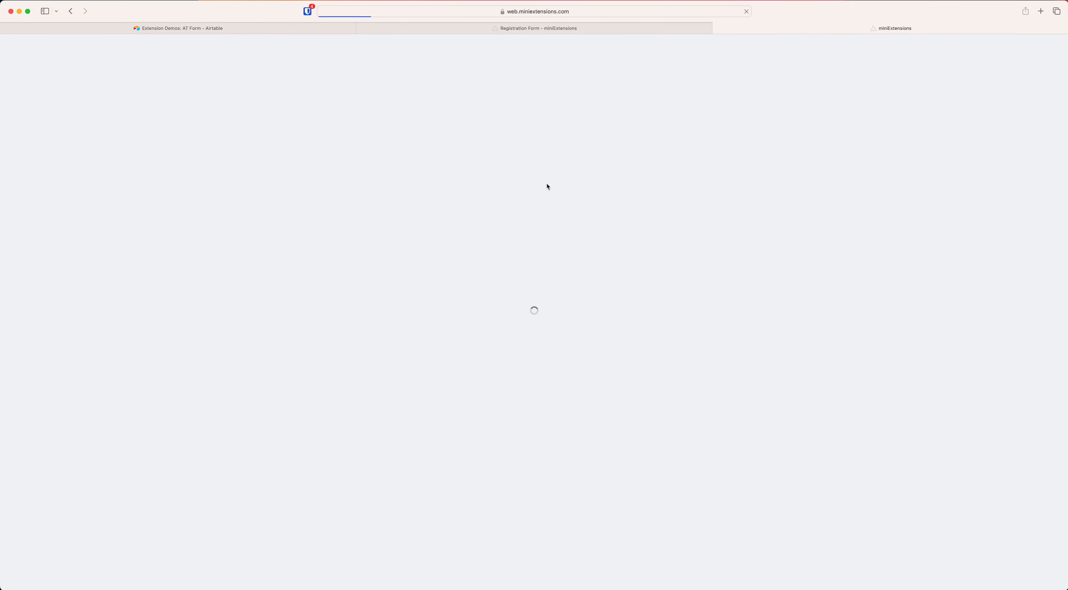
pyautogui.click(446, 117)
pyautogui.write('John Doe')
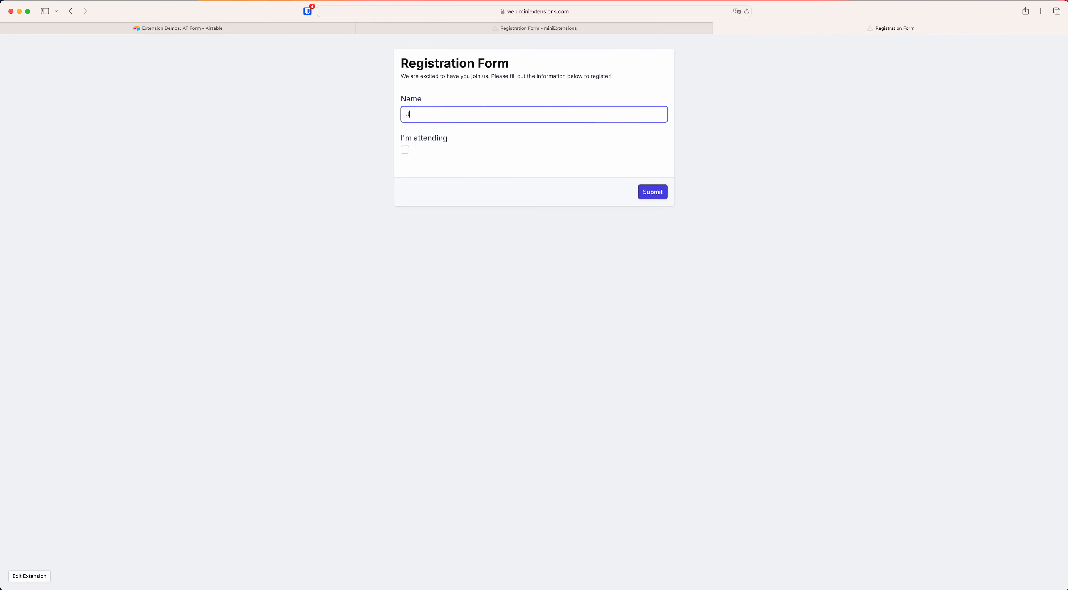
pyautogui.click(407, 154)
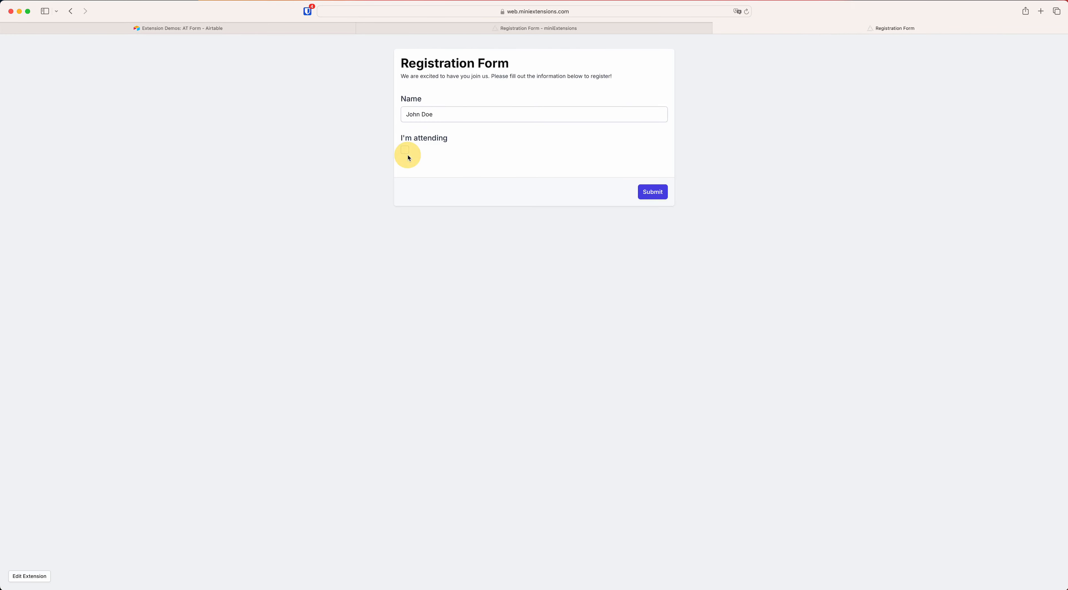
pyautogui.click(405, 152)
pyautogui.click(433, 178)
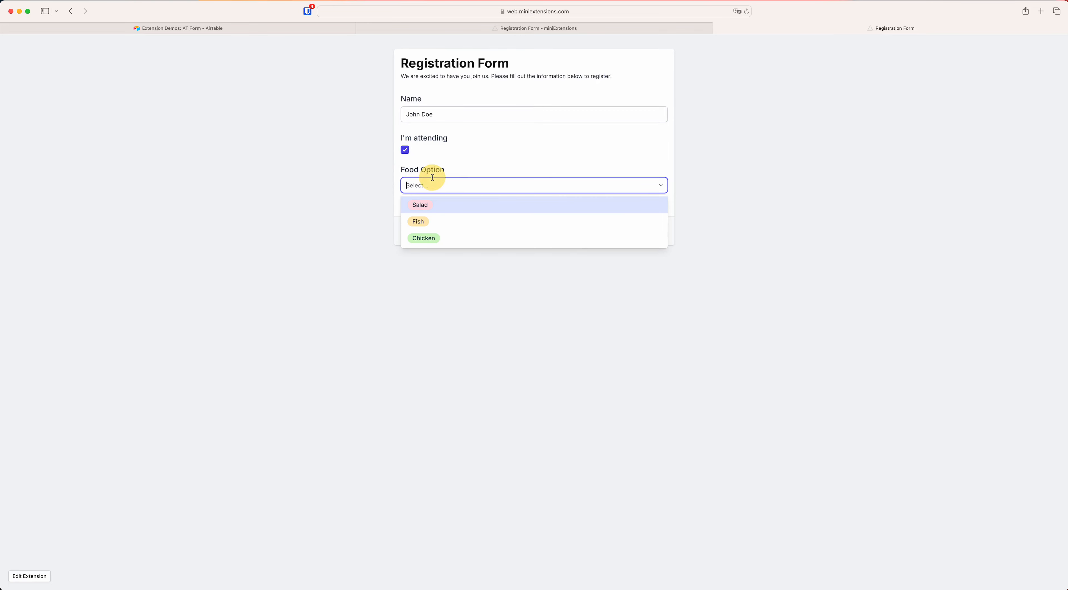
pyautogui.click(442, 222)
pyautogui.click(649, 226)
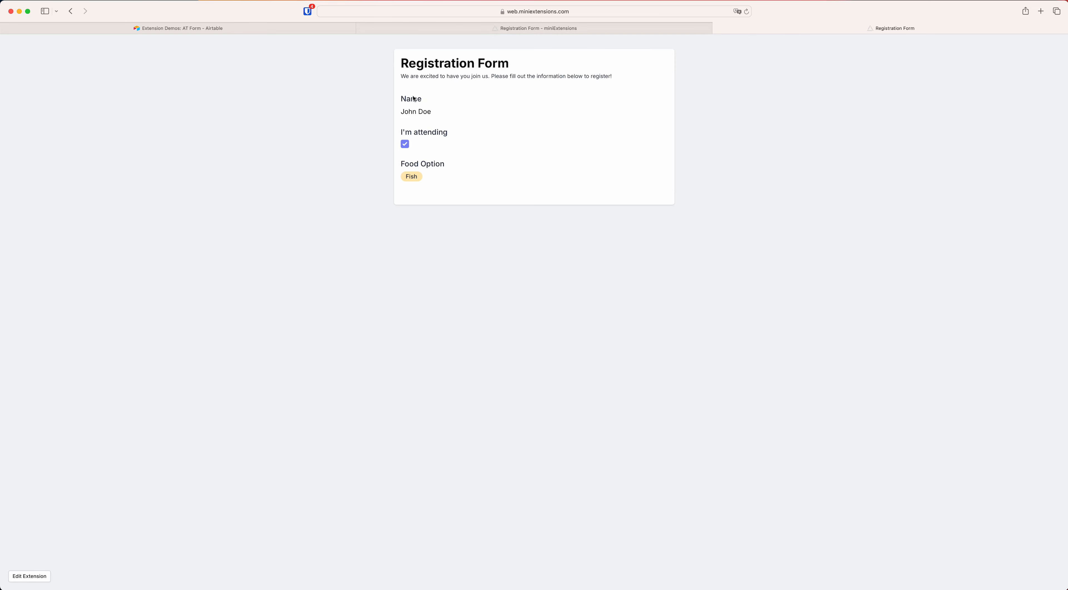
# - Examine the read-only record shown after submission, including its field values and the description under the form title
pyautogui.click(406, 112)
pyautogui.click(431, 172)
pyautogui.click(424, 154)
pyautogui.moveTo(401, 77); pyautogui.dragTo(617, 81)
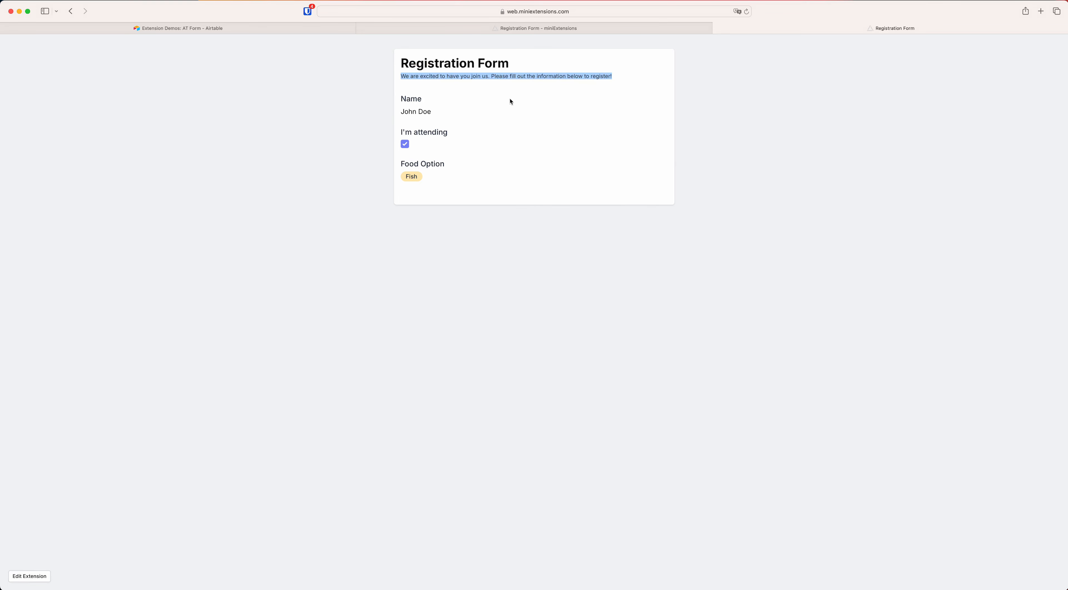
pyautogui.click(528, 86)
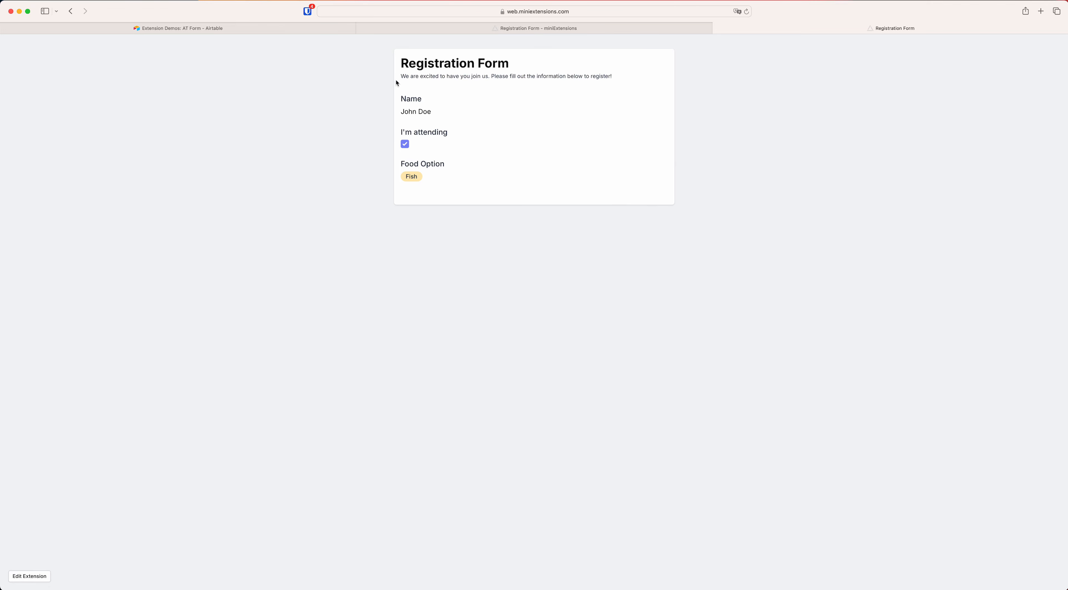
pyautogui.moveTo(397, 78); pyautogui.dragTo(638, 79)
pyautogui.click(587, 150)
# - Turn off the Registration Form's read-only record display after submission and return to its fields
pyautogui.click(538, 32)
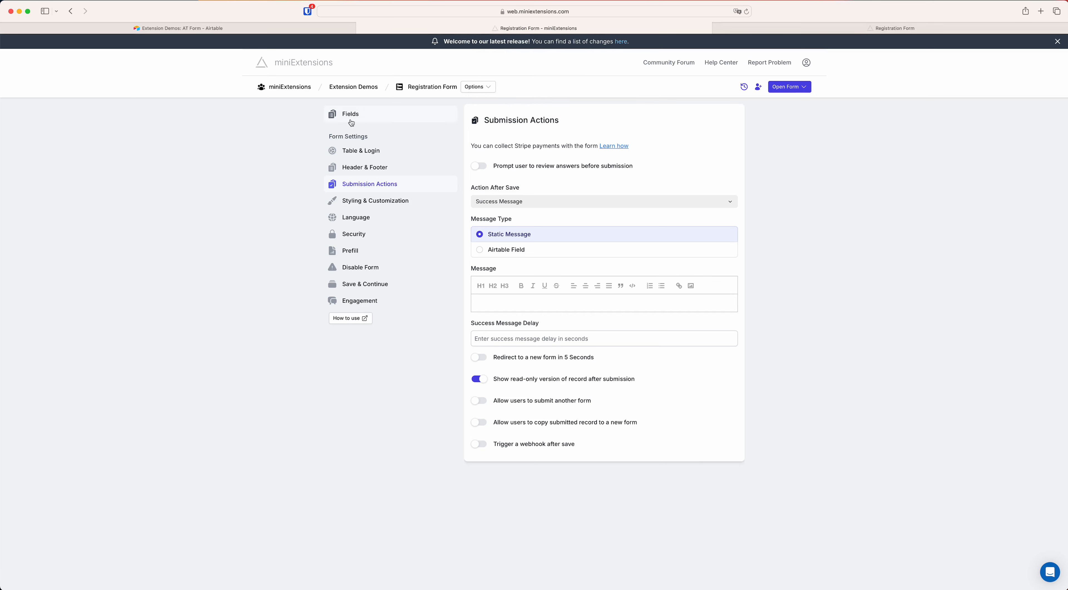
pyautogui.click(479, 379)
pyautogui.click(364, 123)
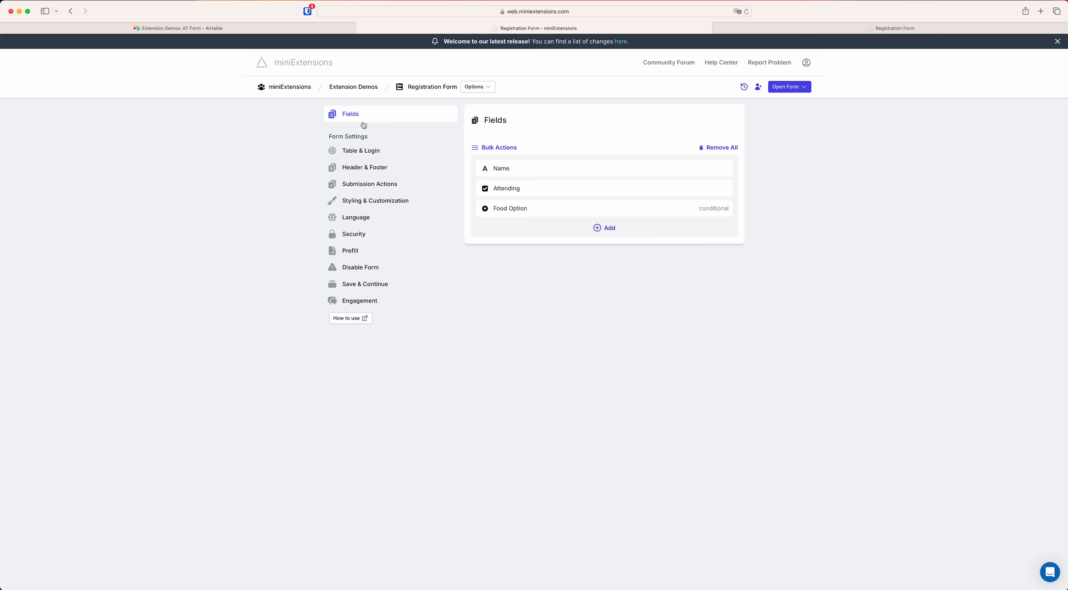
# - Duplicate the Registration Form extension and rename the copy to Registration Confirmation
pyautogui.click(488, 91)
pyautogui.click(492, 136)
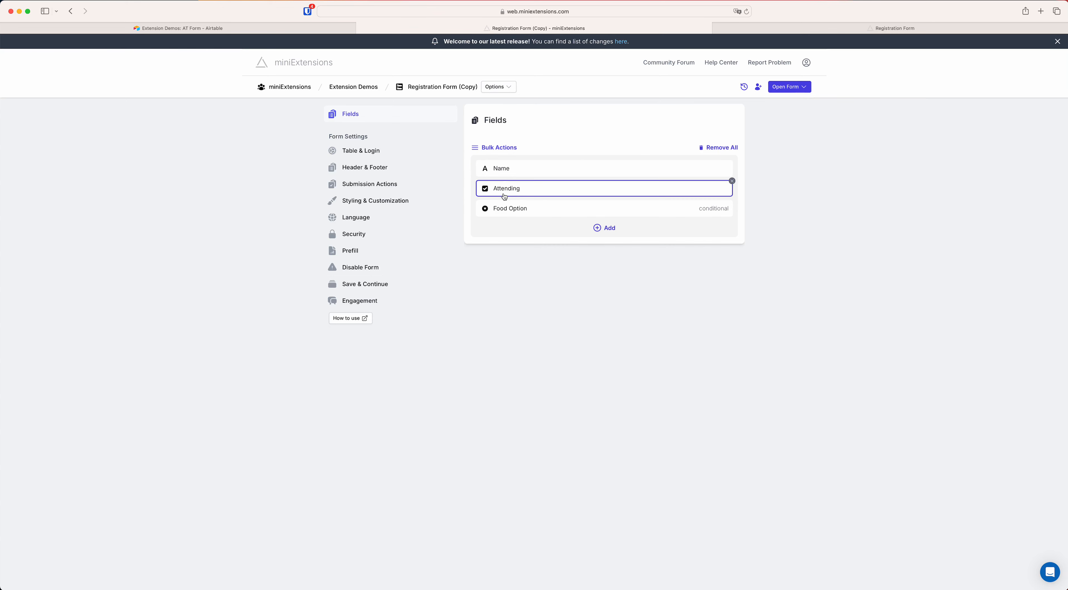
pyautogui.click(506, 88)
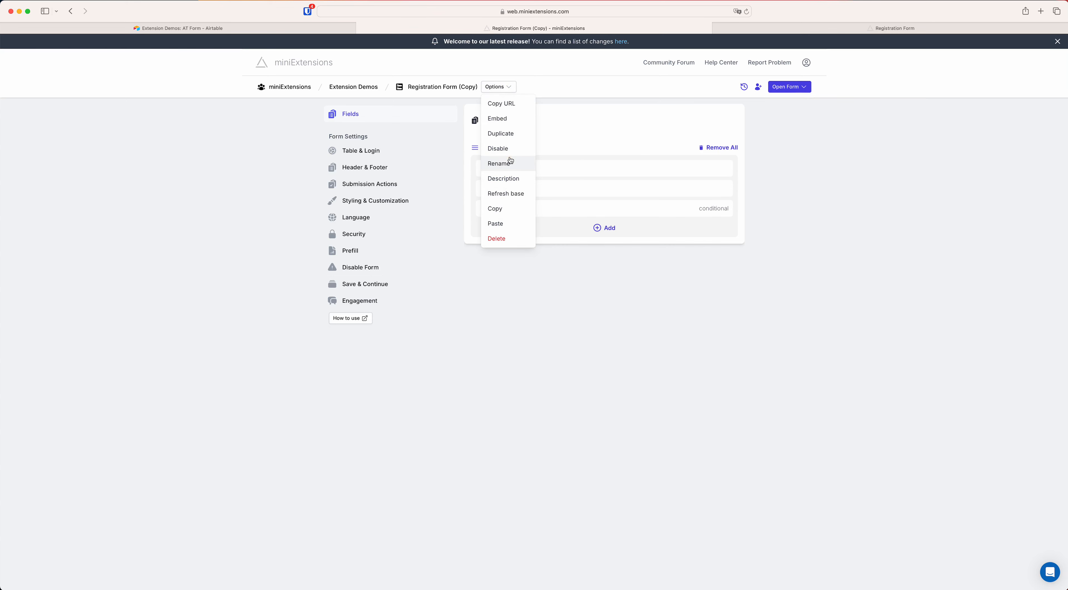
pyautogui.click(499, 163)
pyautogui.moveTo(520, 310); pyautogui.dragTo(481, 311)
pyautogui.press('BackSpace')
pyautogui.press('BackSpace')
pyautogui.press('BackSpace')
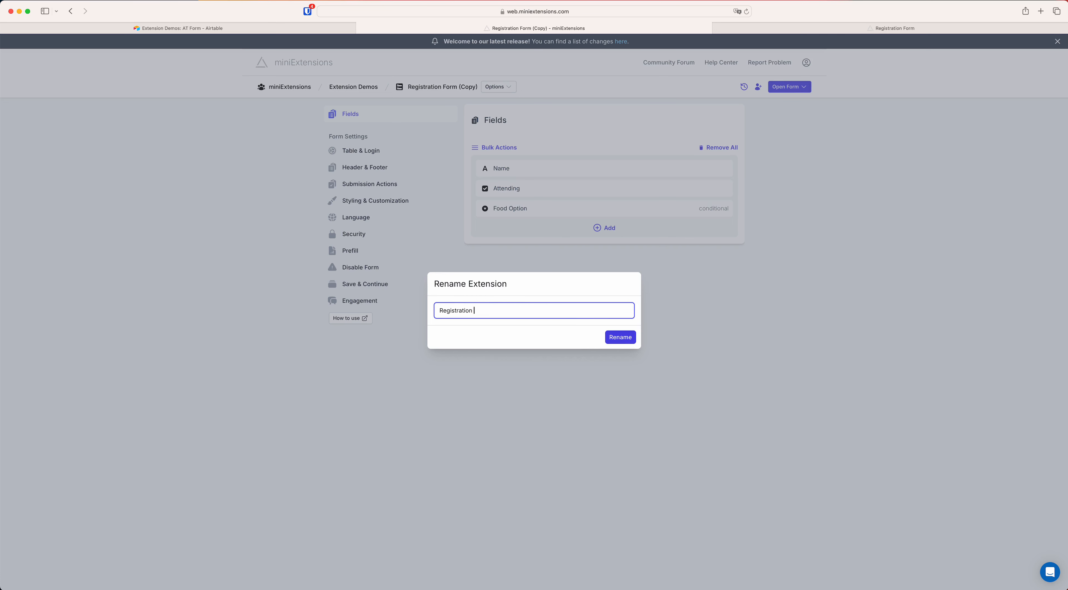
pyautogui.write('Confirmation')
pyautogui.press('Return')
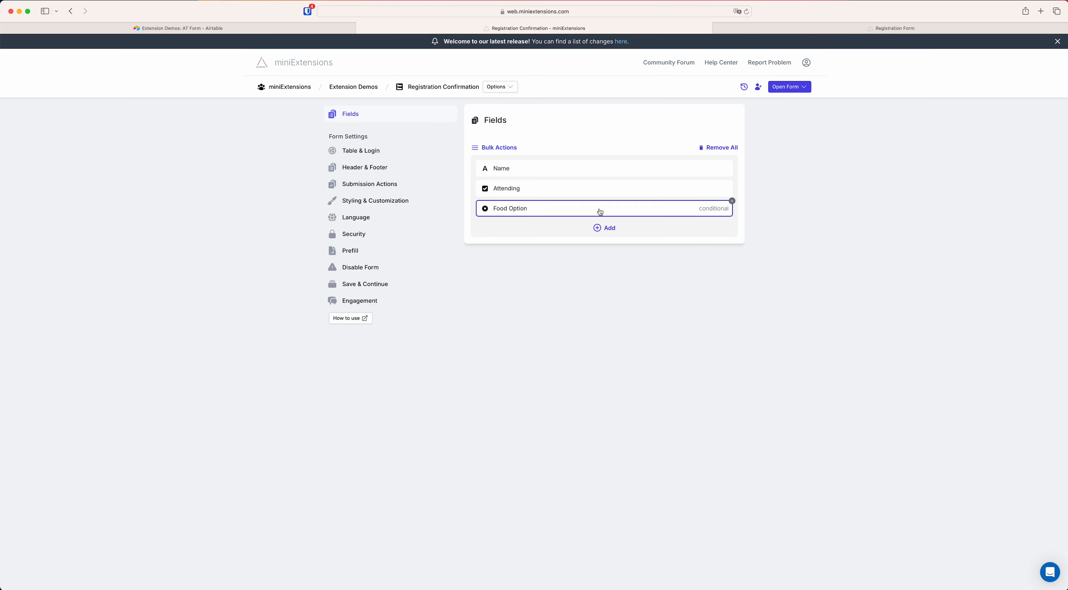
# - Make all fields of the Registration Confirmation form read-only with a bulk action
pyautogui.click(500, 149)
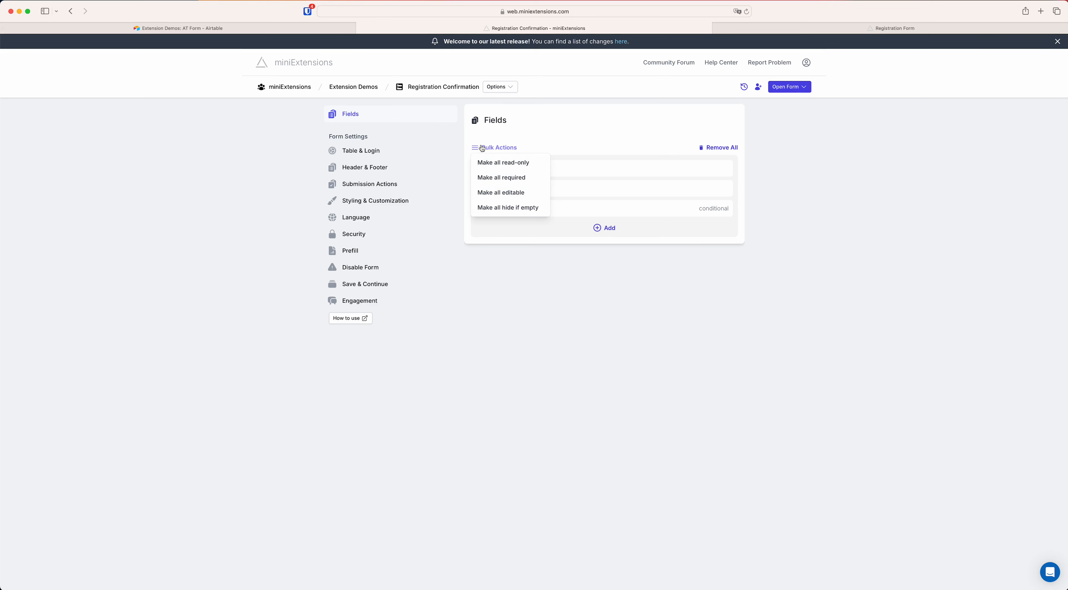
pyautogui.click(497, 167)
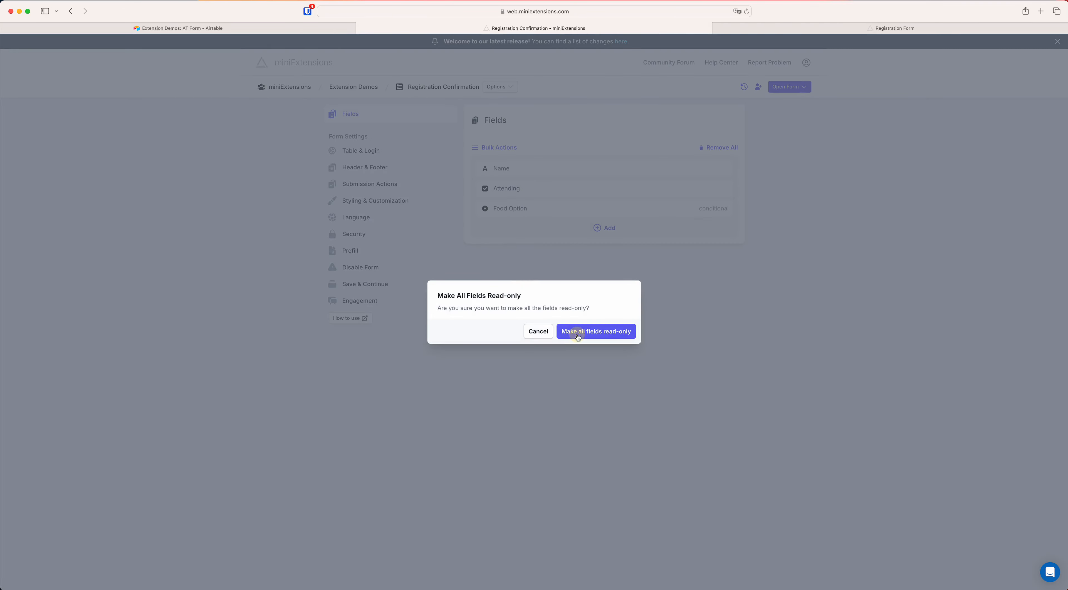
pyautogui.click(576, 334)
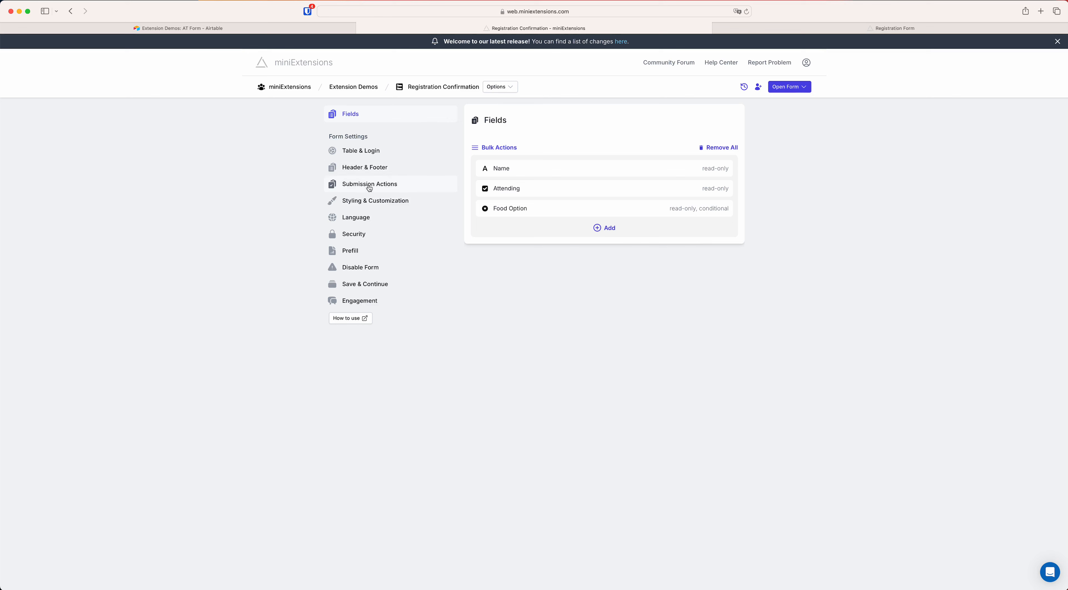
# - Set the confirmation form's static header title to "Thank you!"
pyautogui.click(366, 174)
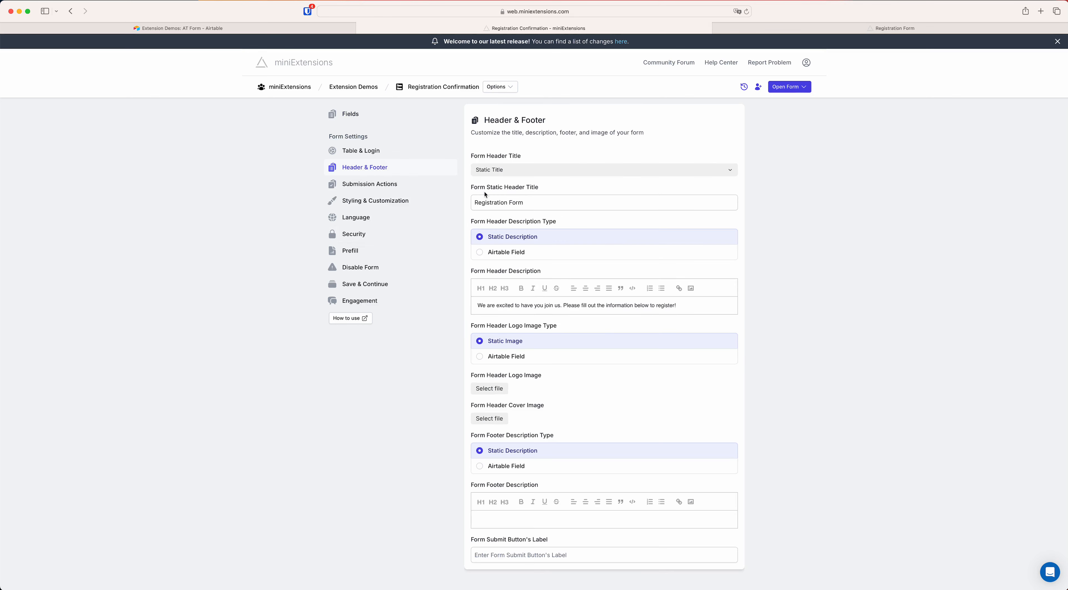
pyautogui.moveTo(534, 204); pyautogui.dragTo(404, 201)
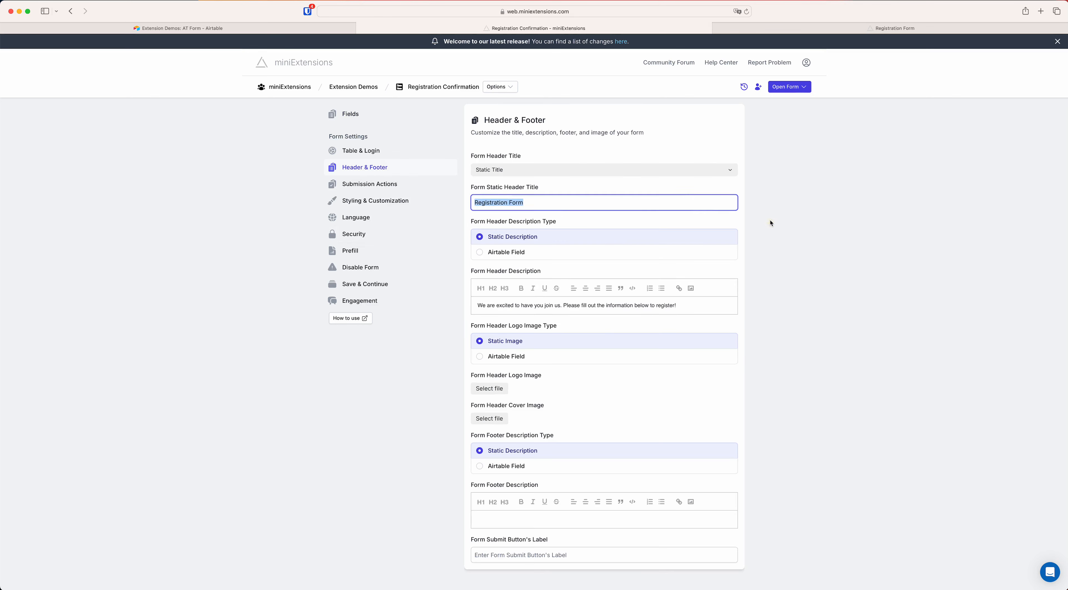
pyautogui.write('Thank you!')
# - Replace the header description with "Your registration has been submitted successfully. We're looking forward to seeing you!"
pyautogui.moveTo(682, 306); pyautogui.dragTo(476, 304)
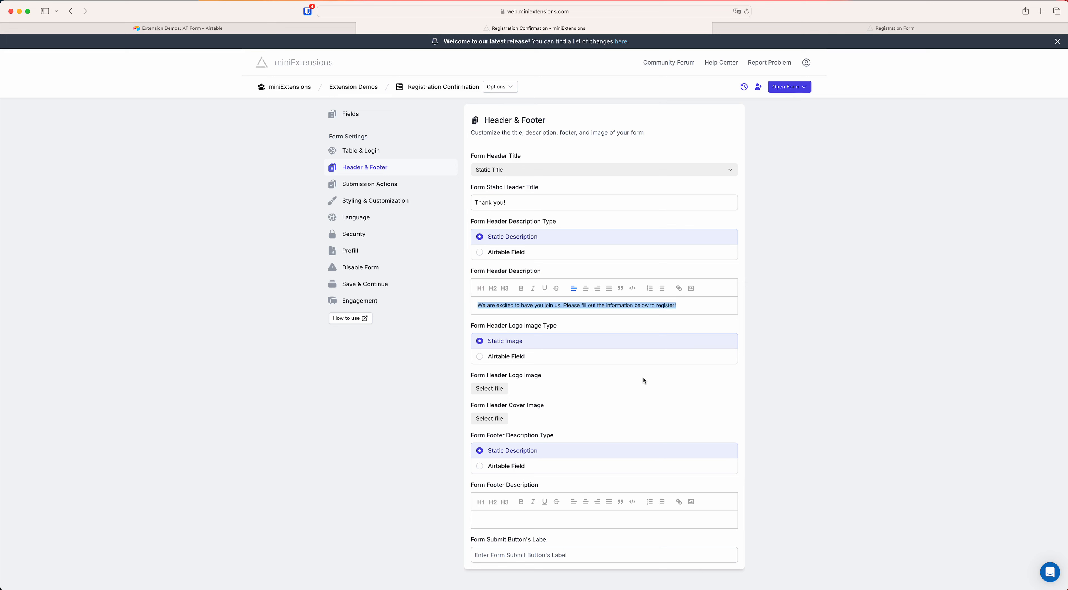
pyautogui.write("We're ")
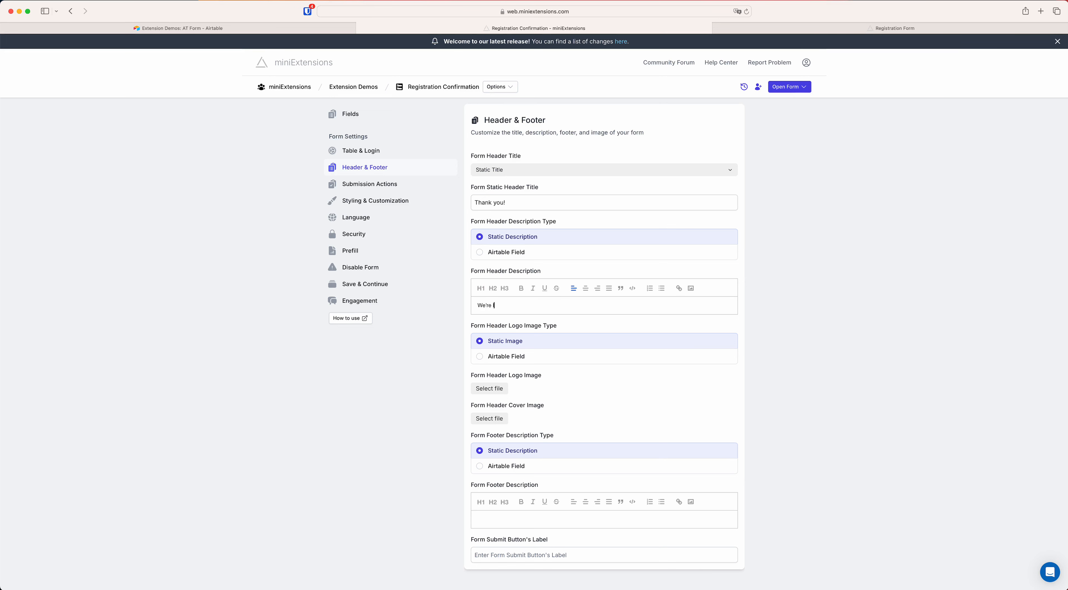
pyautogui.write('looking forward to seeing you!')
pyautogui.click(479, 307)
pyautogui.write('Your registration has been ')
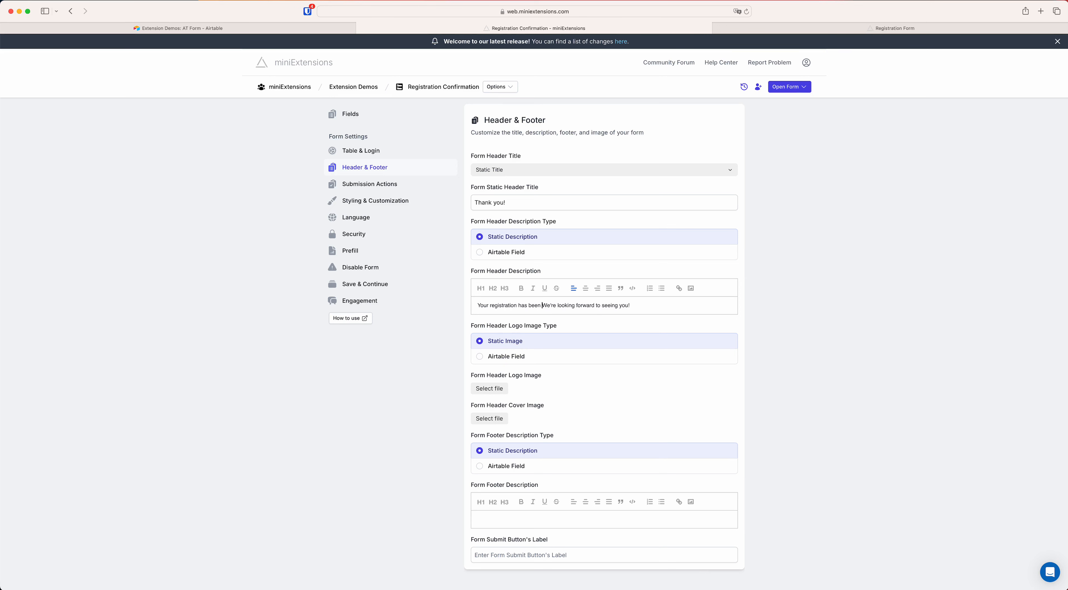
pyautogui.write('submitted successfully.')
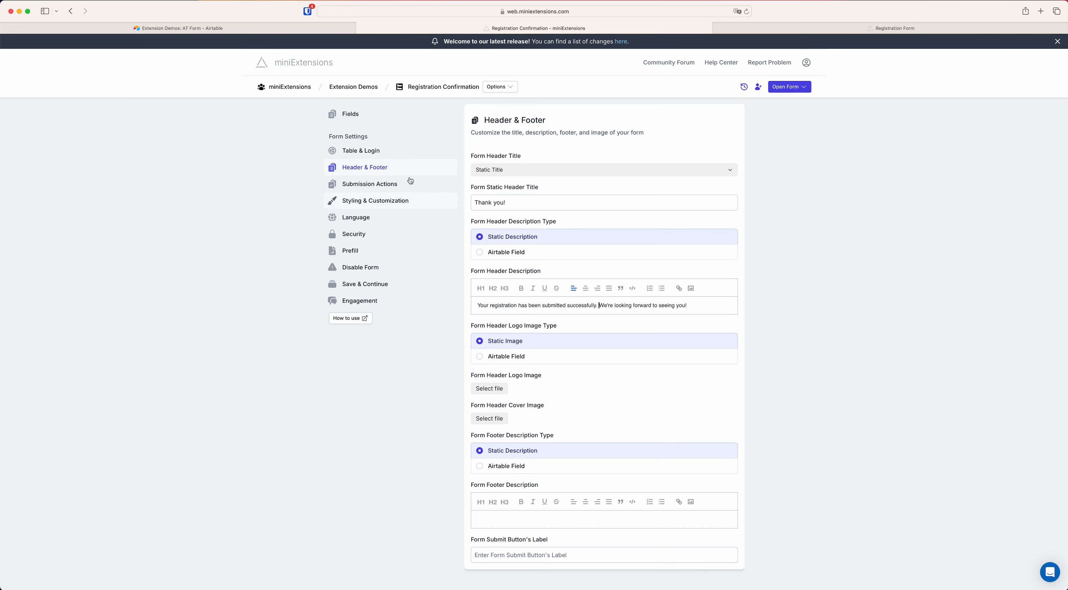
# - Copy the Edit Records formula of the Registration Confirmation form
pyautogui.click(388, 113)
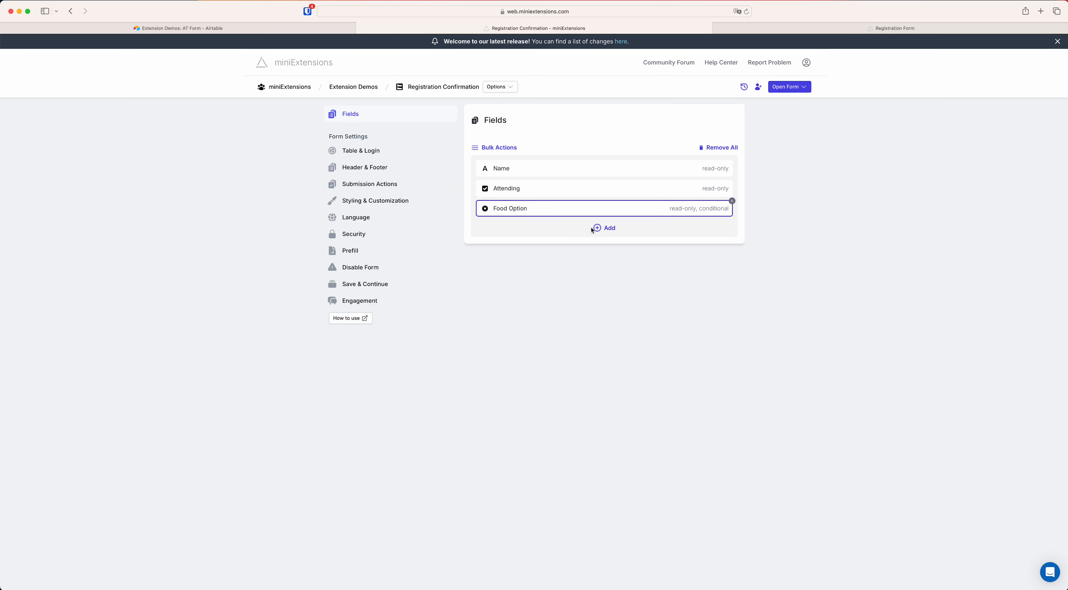
pyautogui.click(804, 89)
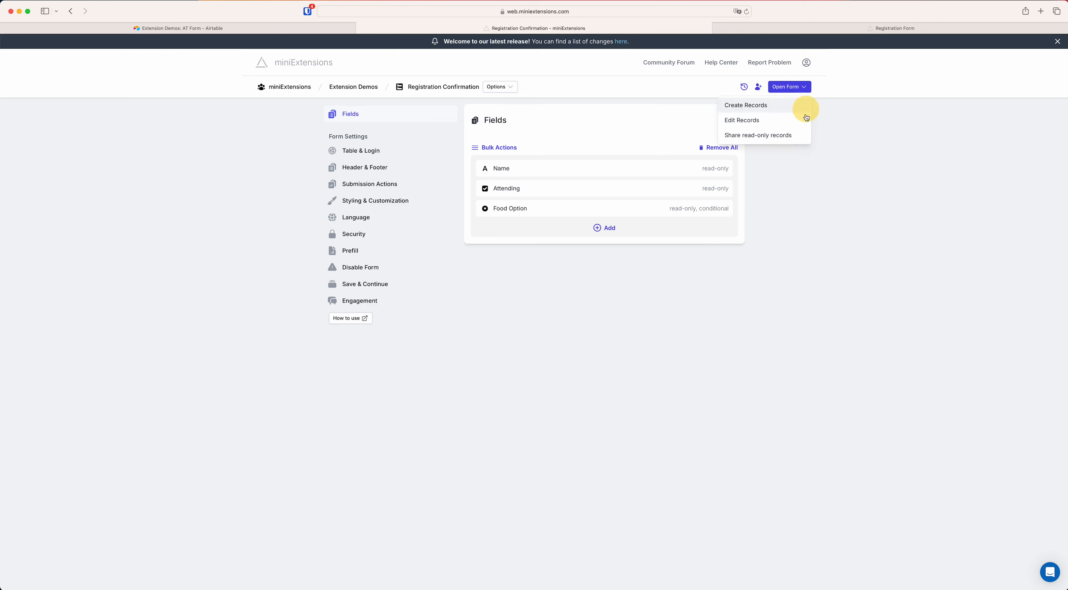
pyautogui.click(765, 122)
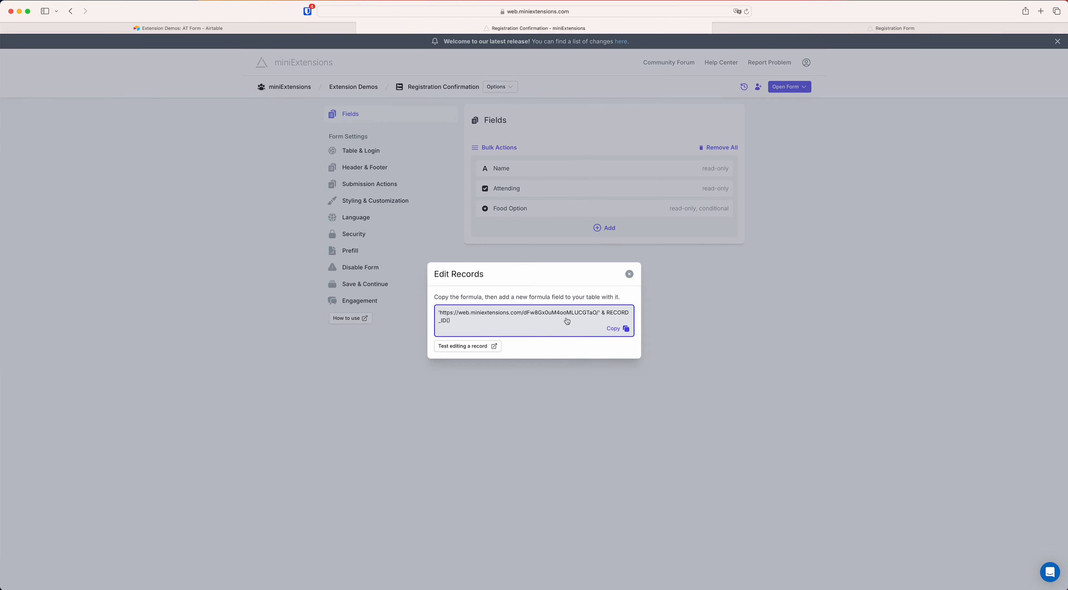
pyautogui.click(614, 330)
pyautogui.click(634, 277)
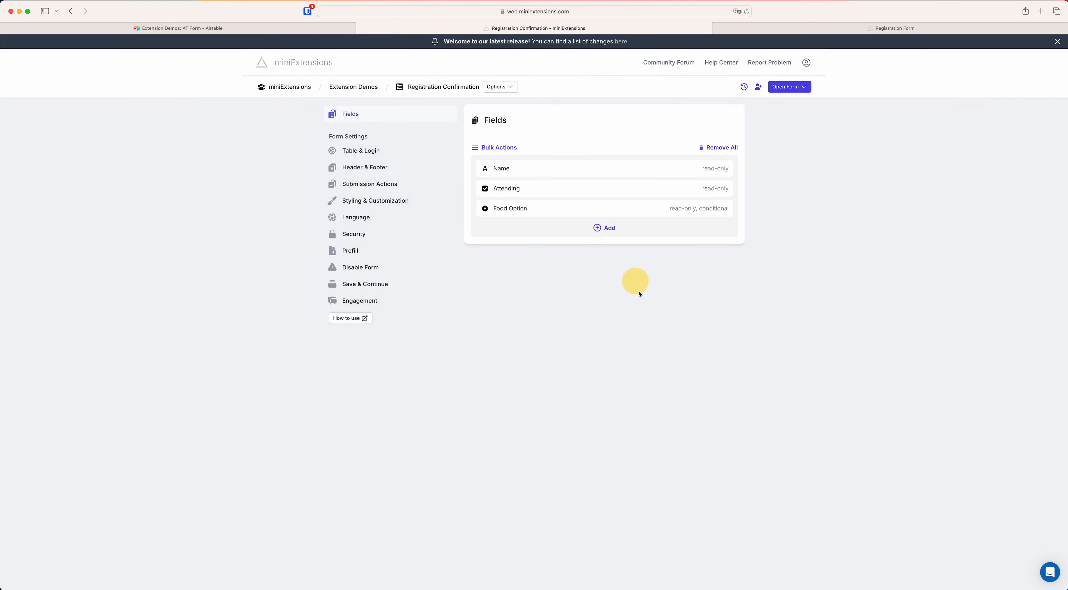
# - Switch to Airtable and add a formula field to the Registrations table containing the copied Edit Records formula
pyautogui.click(185, 29)
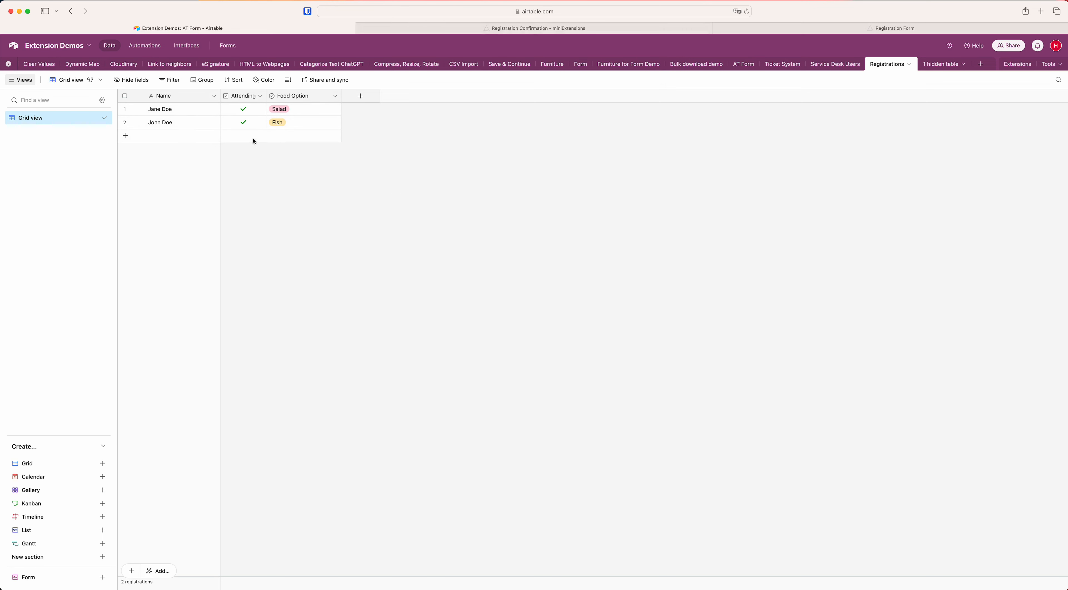
pyautogui.click(359, 97)
pyautogui.click(375, 137)
pyautogui.write('for')
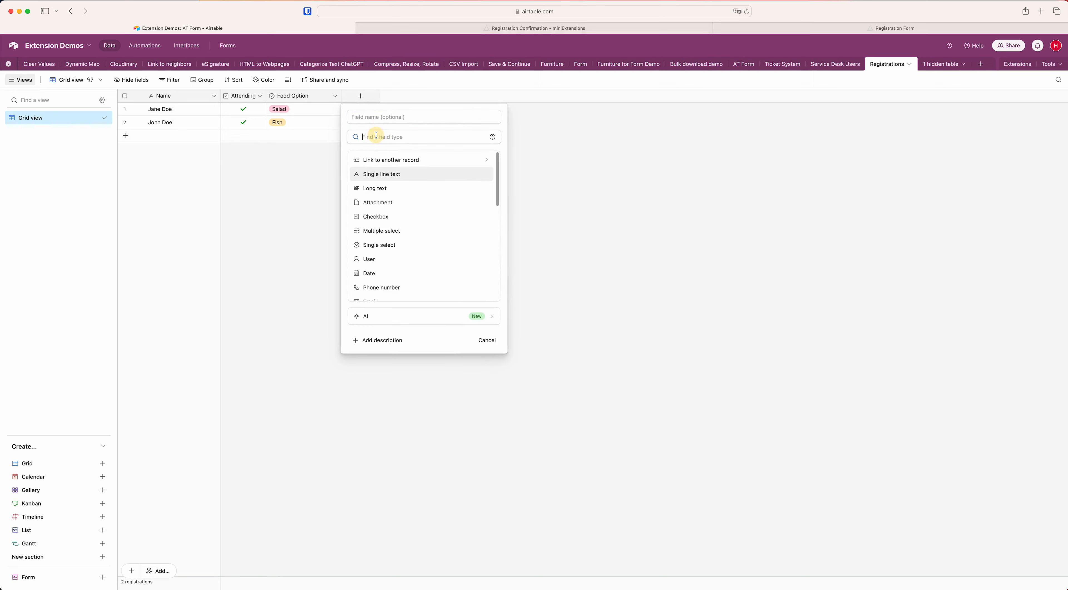
pyautogui.write('m')
pyautogui.click(384, 161)
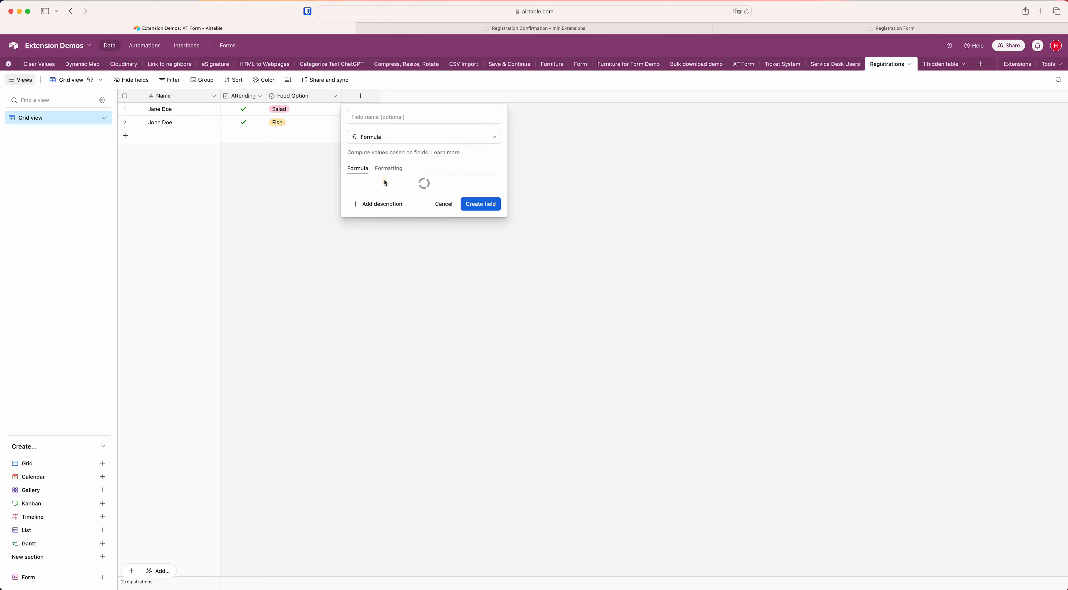
pyautogui.click(381, 192)
pyautogui.press('super+v')
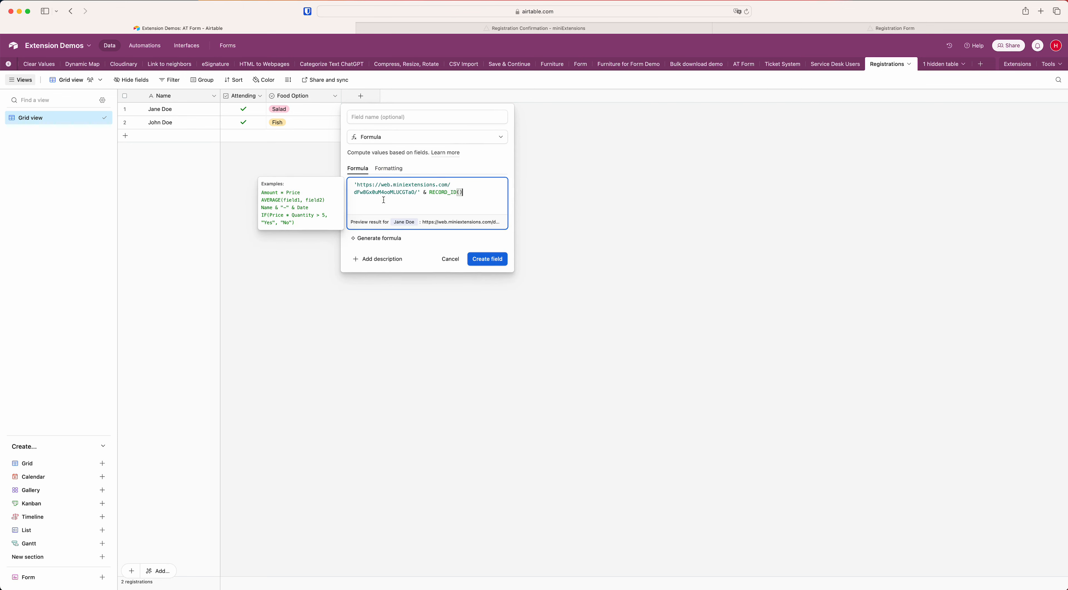
# - Name the new formula field "Confirmation link" and create it
pyautogui.click(382, 118)
pyautogui.write('Confirmation link')
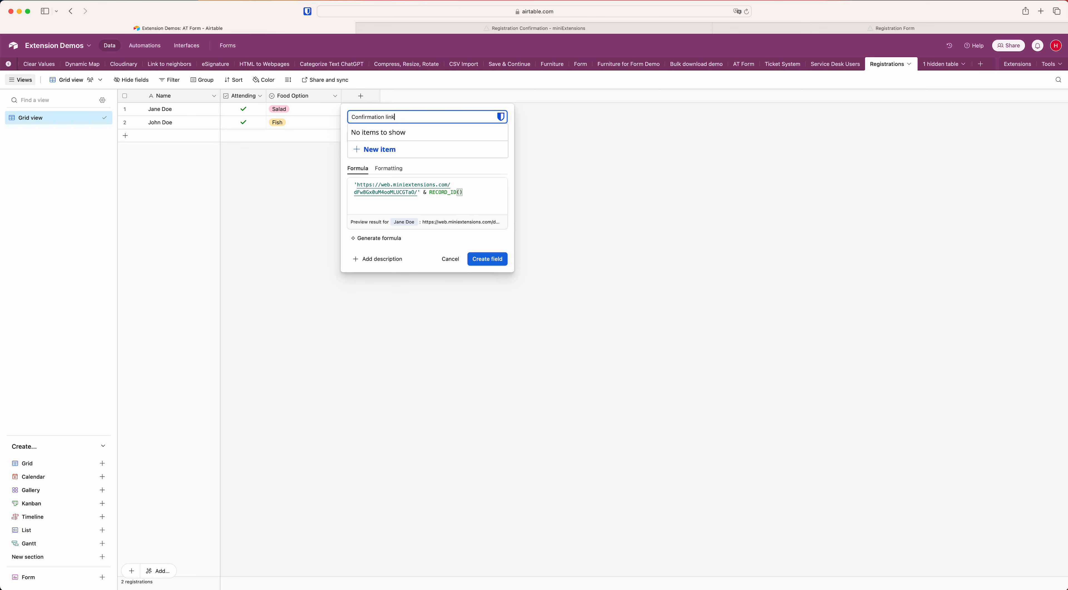
pyautogui.click(478, 255)
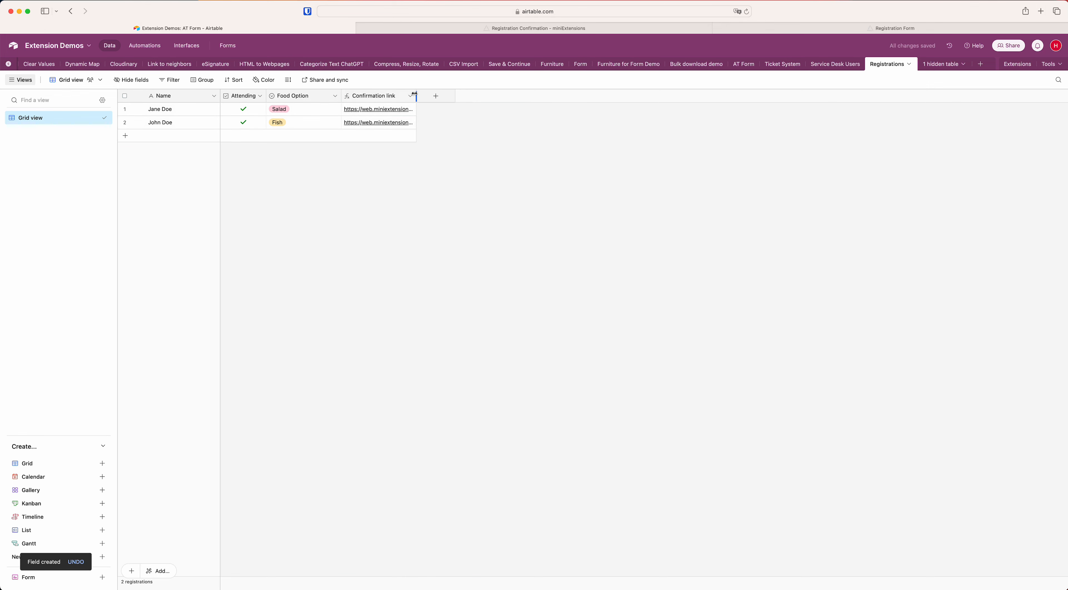
# - Widen the Confirmation link column and open the first record's link to check the confirmation page
pyautogui.moveTo(416, 96); pyautogui.dragTo(612, 96)
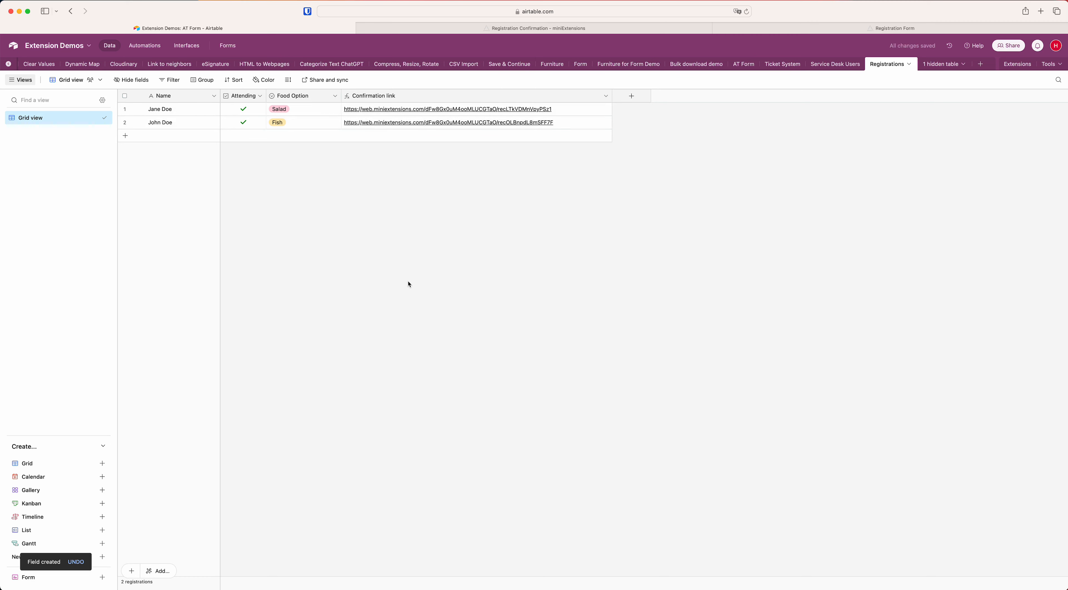
pyautogui.click(442, 111)
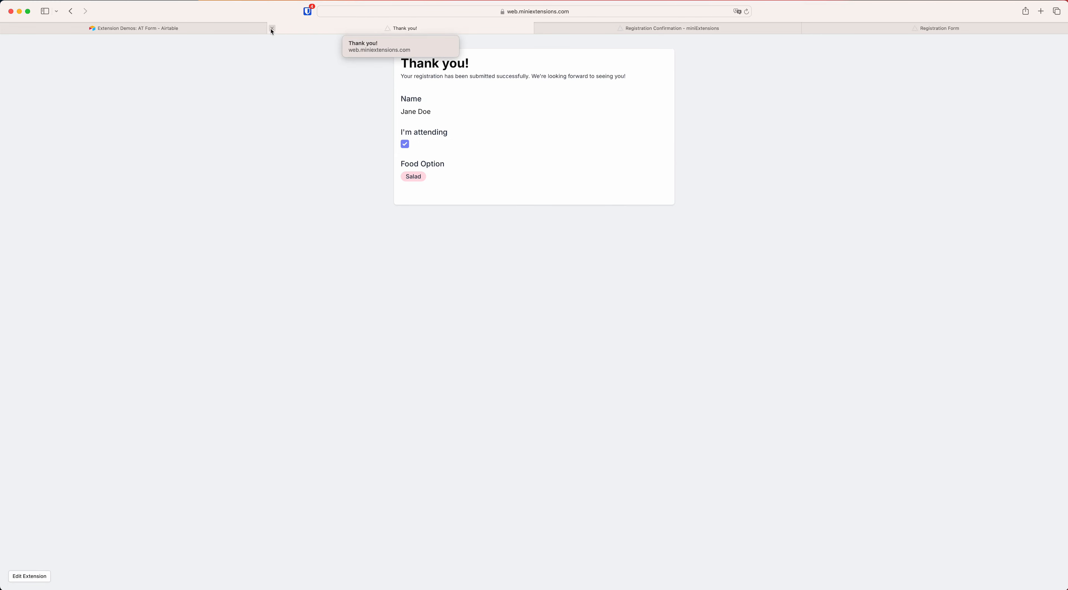
pyautogui.press('super+w')
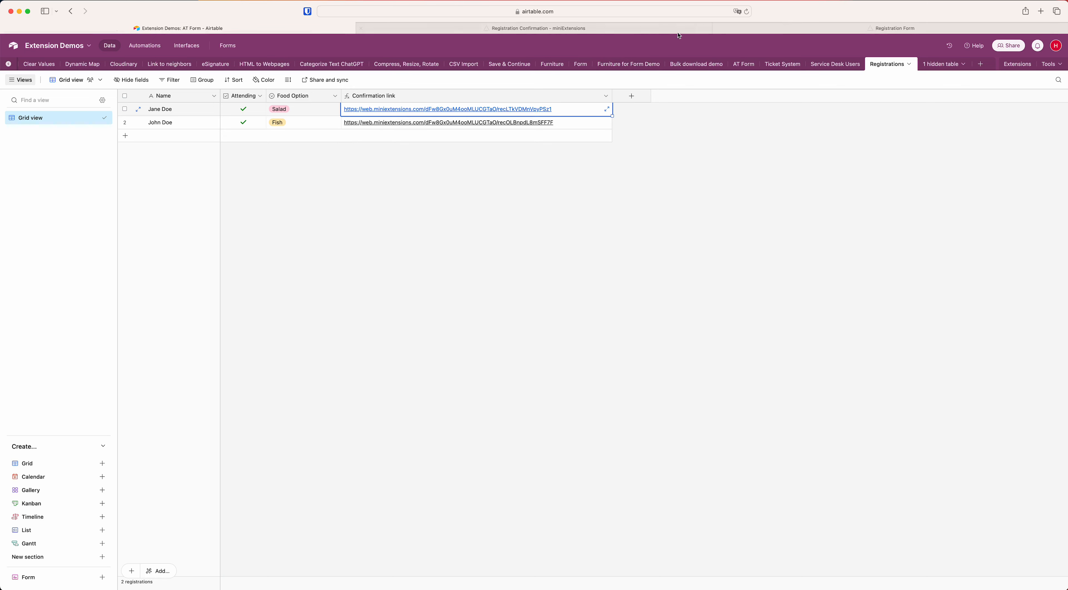
# - Open the Registration Form in miniExtensions and set its action after save to "Redirect to URL (or Airtable Field)"
pyautogui.click(664, 29)
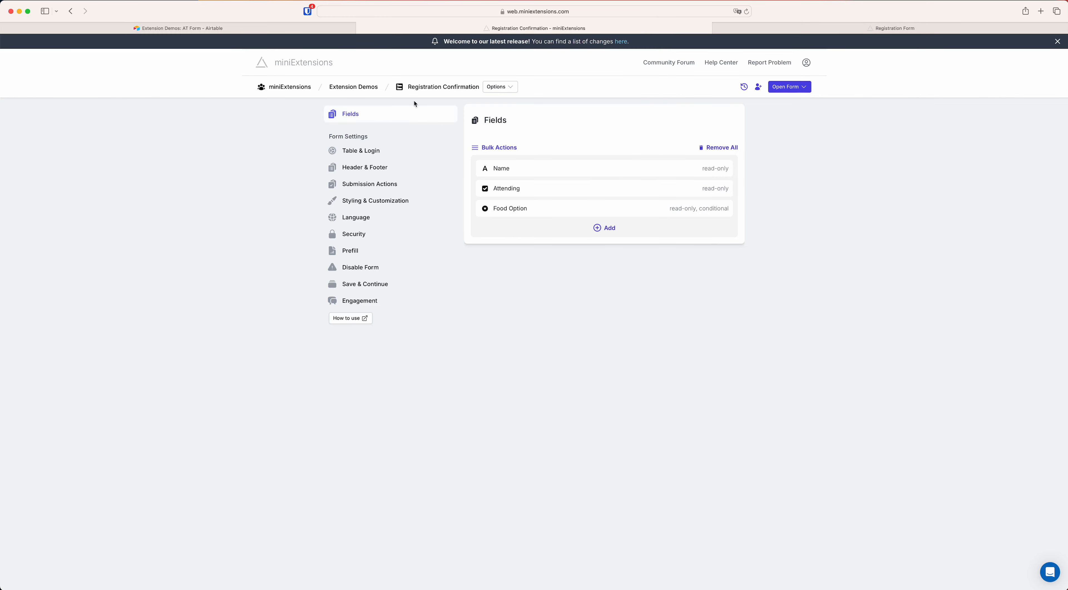
pyautogui.click(361, 88)
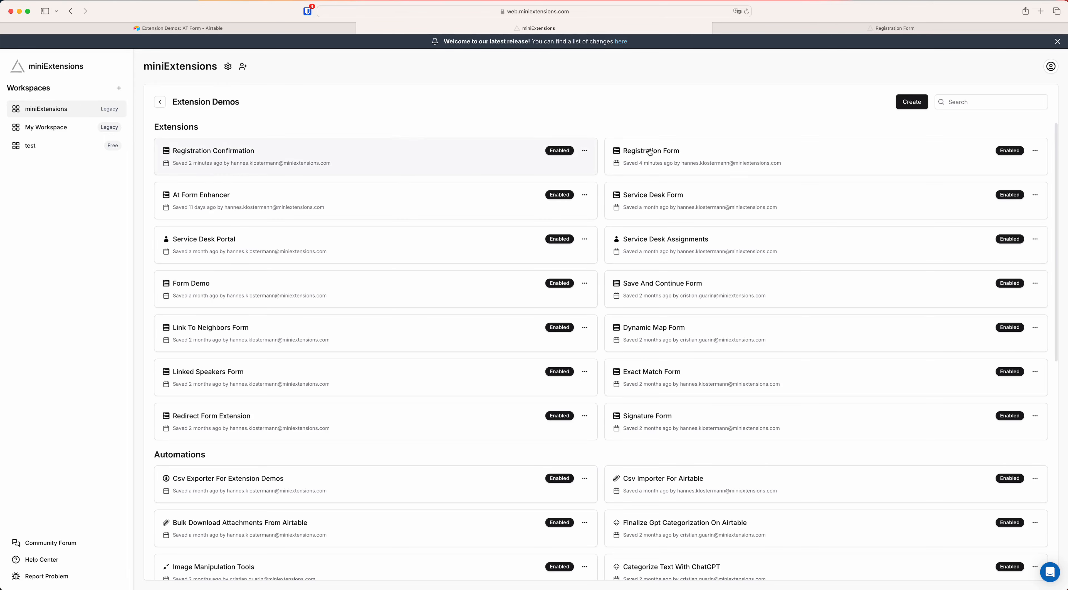
pyautogui.click(710, 150)
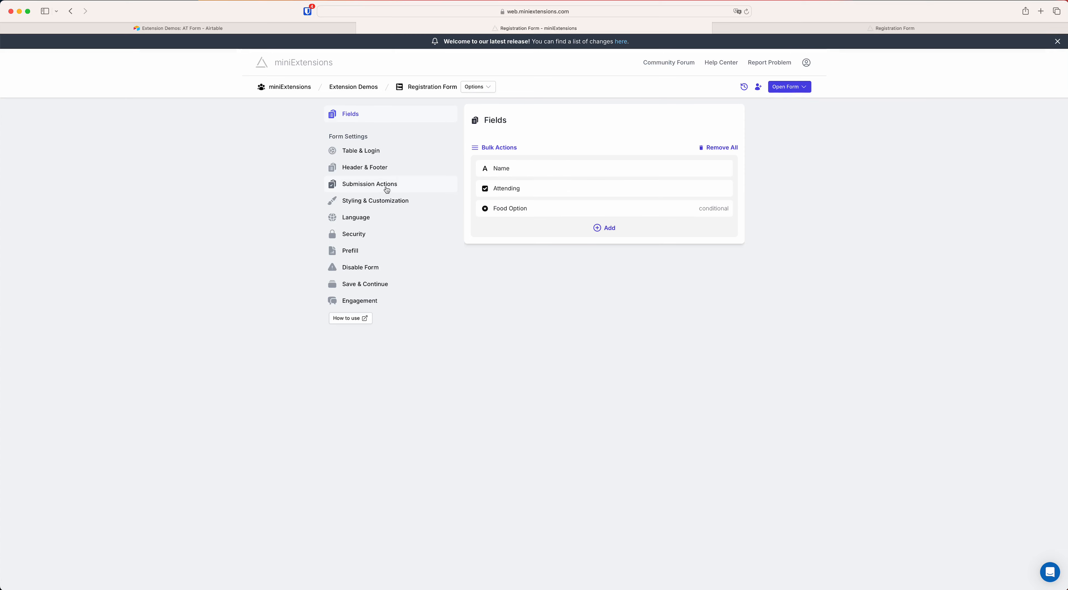
pyautogui.click(366, 190)
pyautogui.click(513, 204)
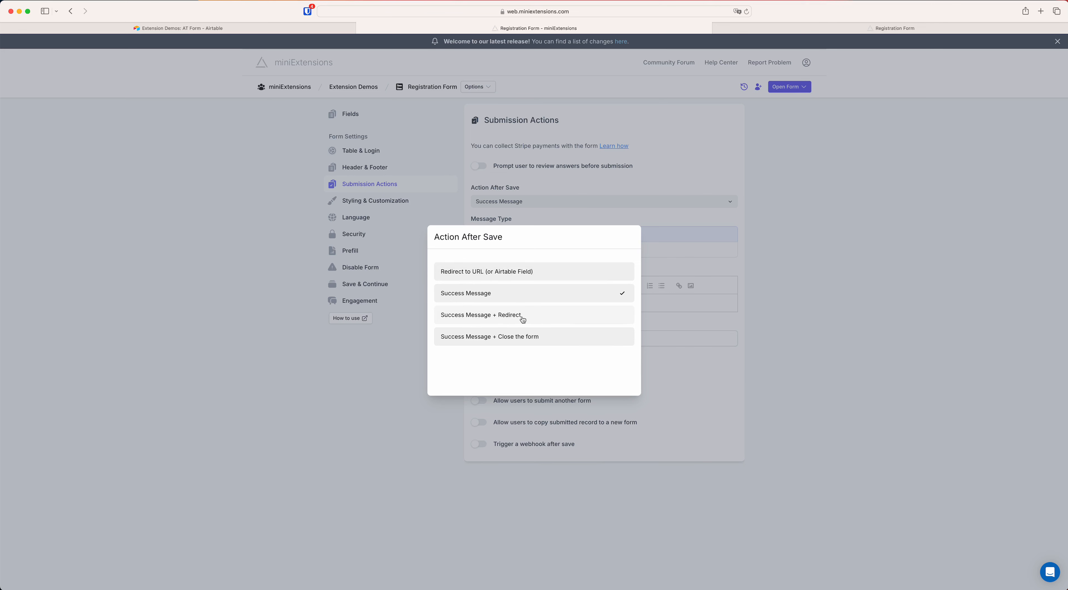
pyautogui.click(489, 280)
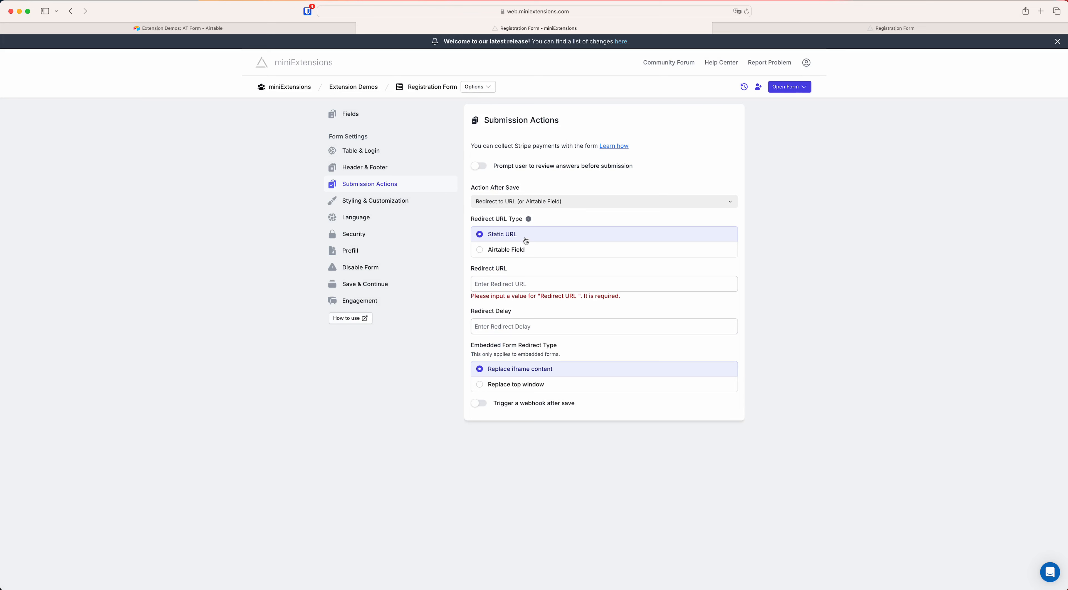
# - Set the redirect URL type to Airtable Field and choose Confirmation link as the redirect URL field
pyautogui.moveTo(471, 219); pyautogui.dragTo(511, 216)
pyautogui.click(506, 250)
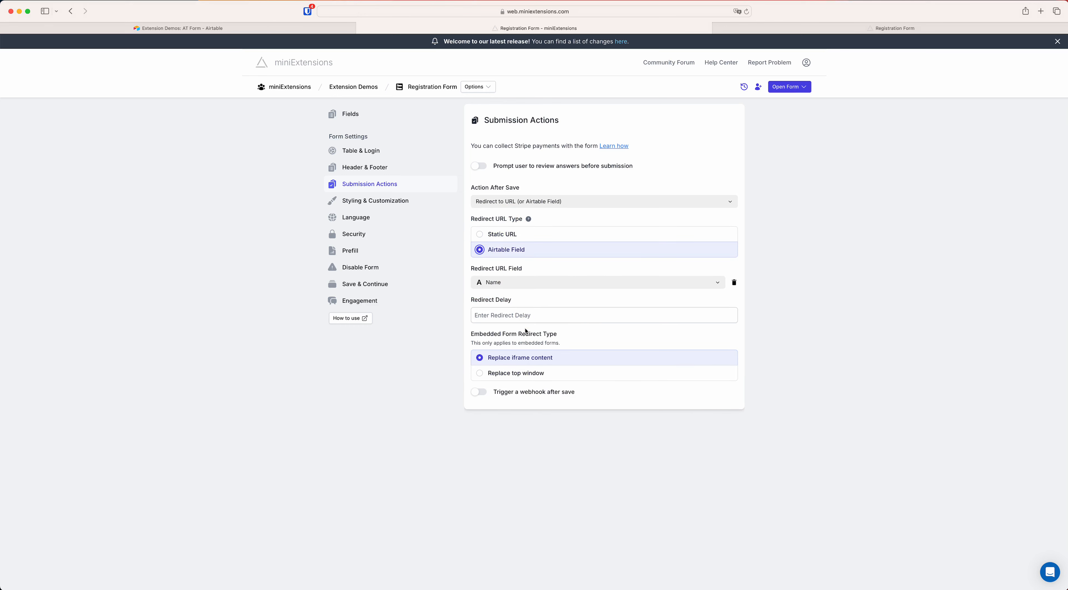
pyautogui.click(509, 286)
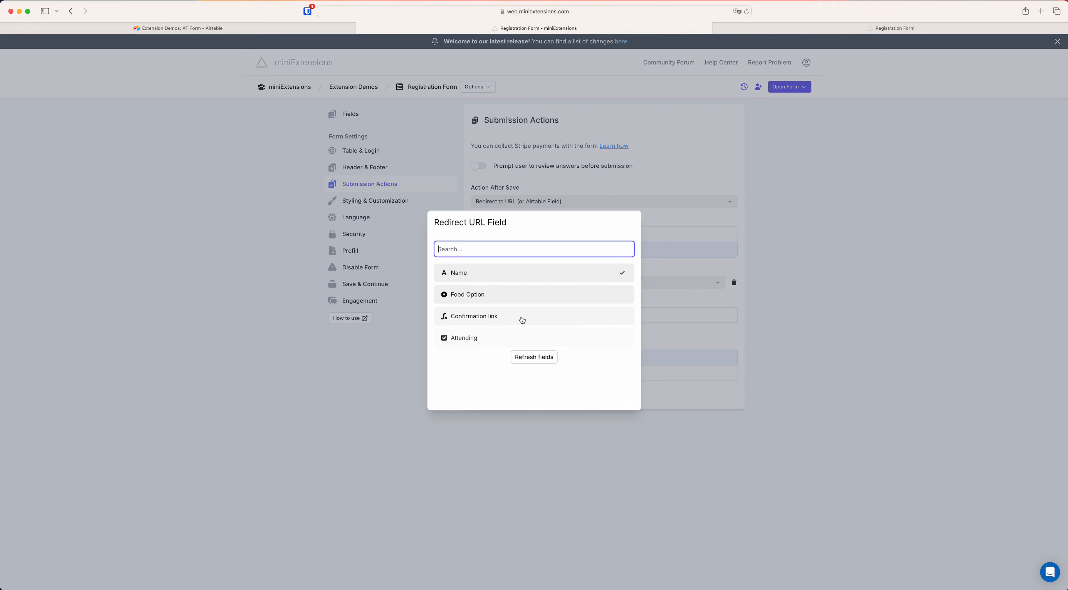
pyautogui.click(512, 316)
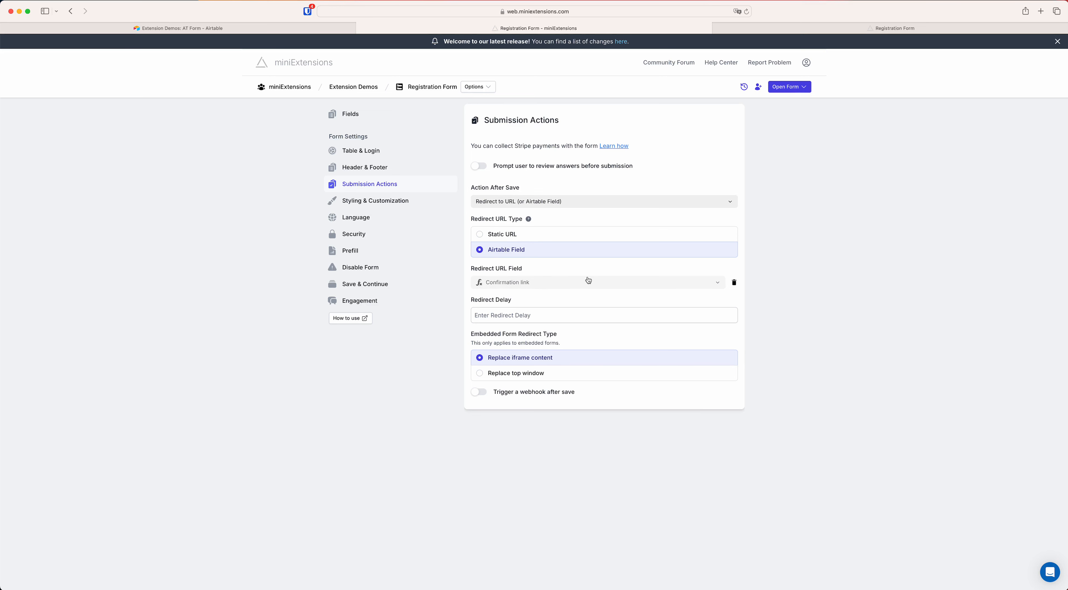
# - Set the Registration Form's redirect delay to 0 seconds
pyautogui.click(489, 318)
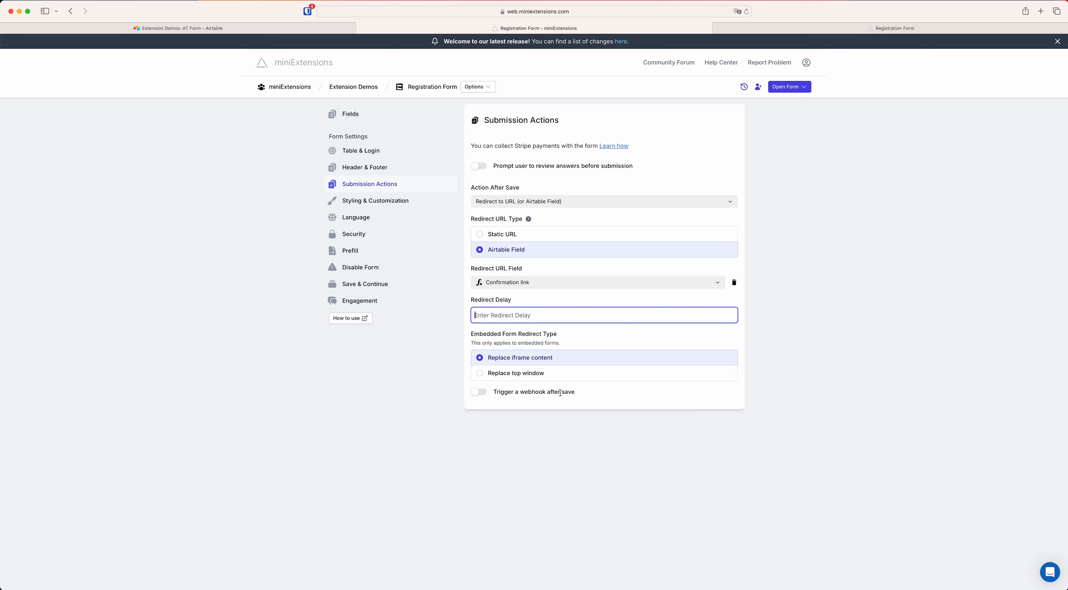
pyautogui.write('0 seconds')
pyautogui.click(461, 473)
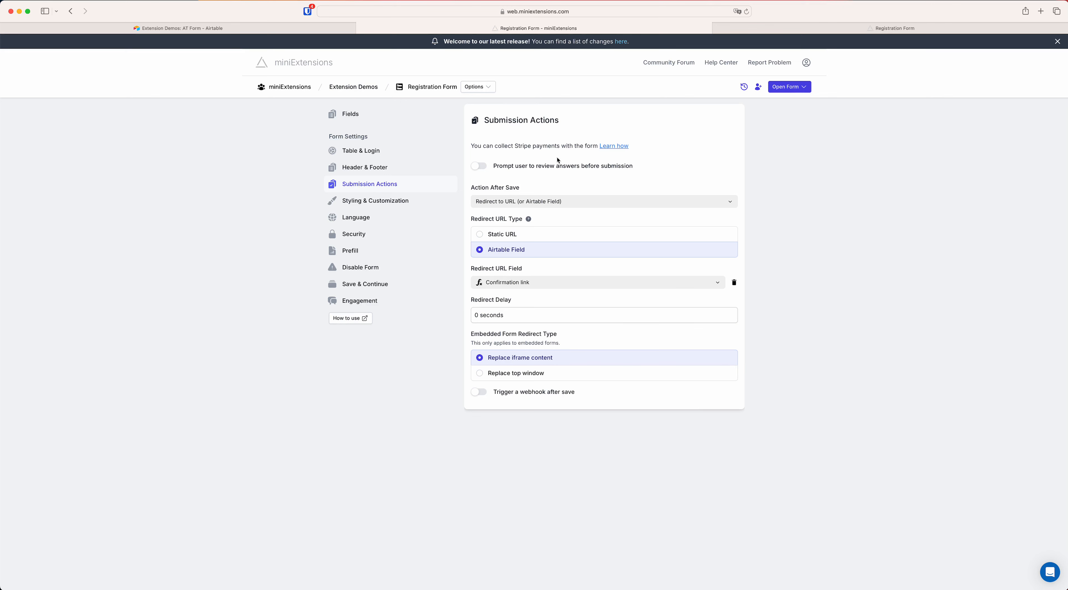
# - Open the Registration Form for creating records
pyautogui.click(789, 87)
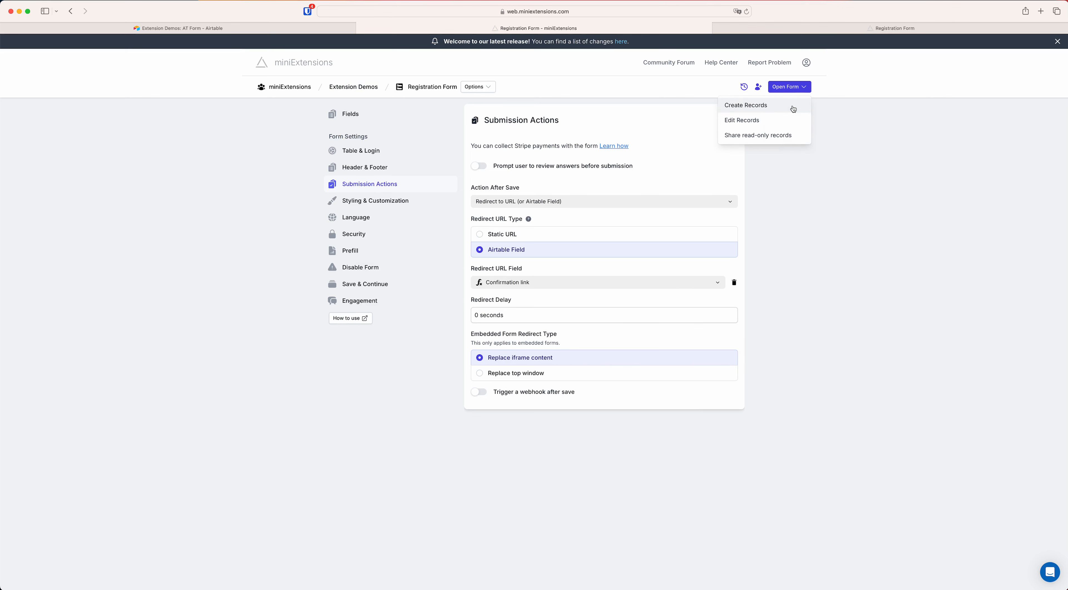
pyautogui.click(792, 109)
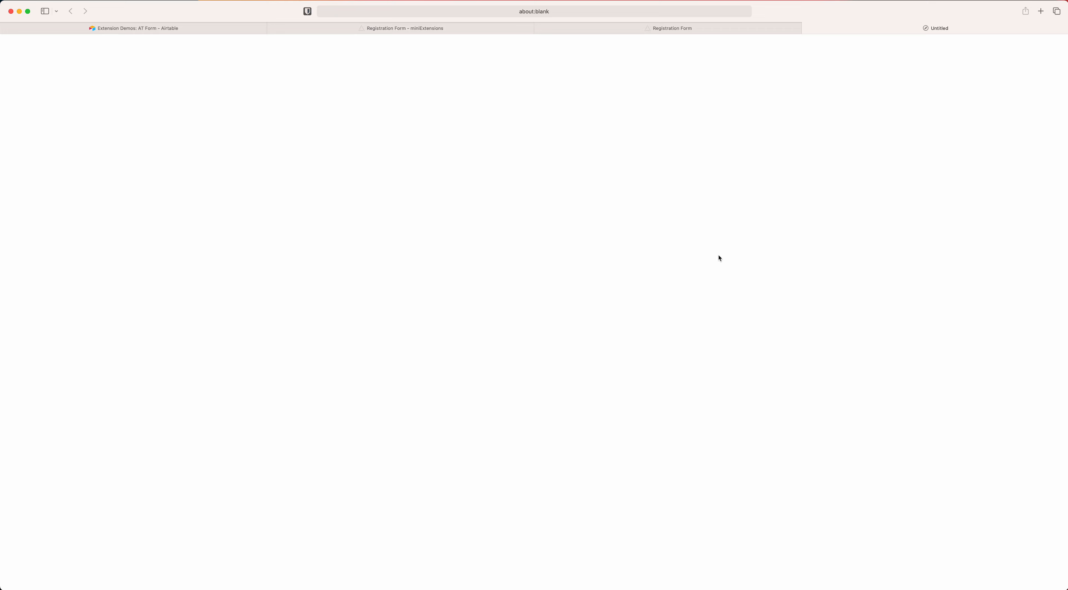